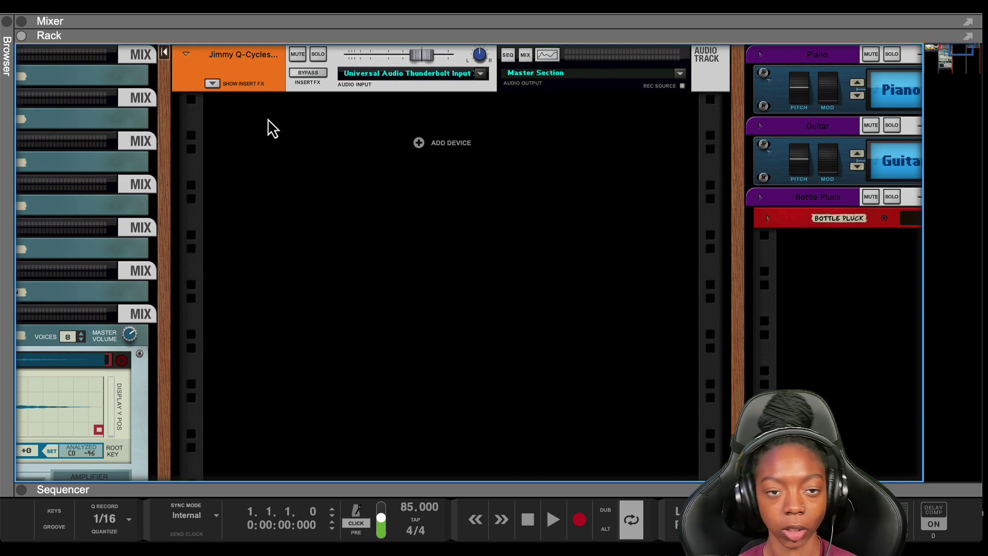
# Solo the Jimmy Q-Cycles audio track and expand its insert FX area.
pyautogui.click(317, 55)
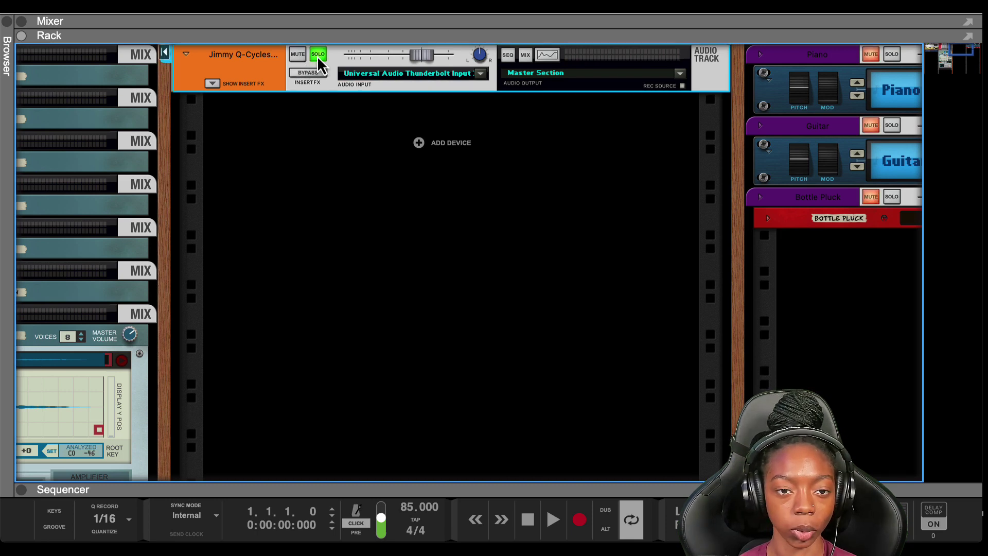
pyautogui.click(212, 83)
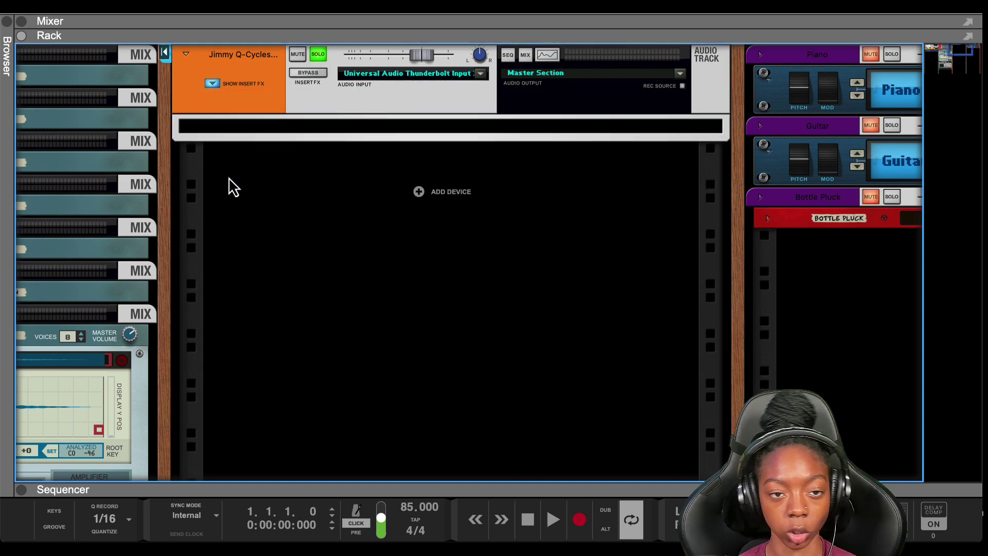
# Select the track's device in the rack.
pyautogui.hscroll(3, 215, 239)
pyautogui.click(155, 129)
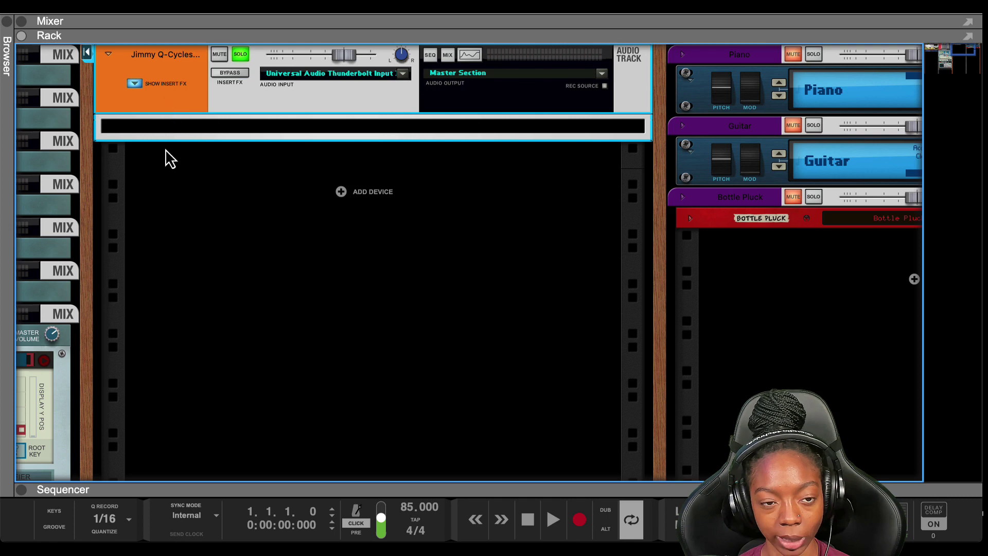
pyautogui.click(217, 156)
pyautogui.click(185, 138)
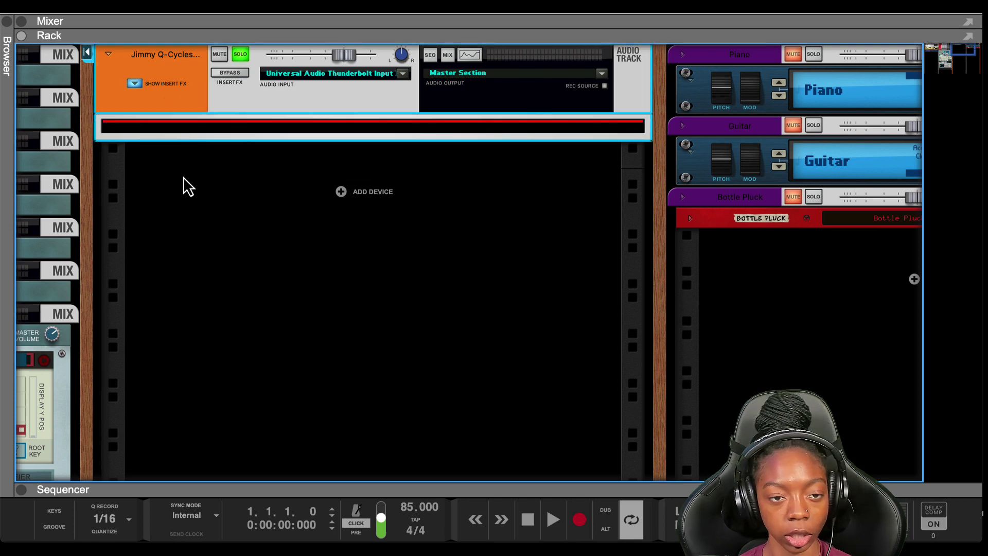
pyautogui.click(183, 177)
# Add a Kong Drum Designer with its Init Patch to the Jimmy Q-Cycles insert FX area.
pyautogui.rightClick(182, 128)
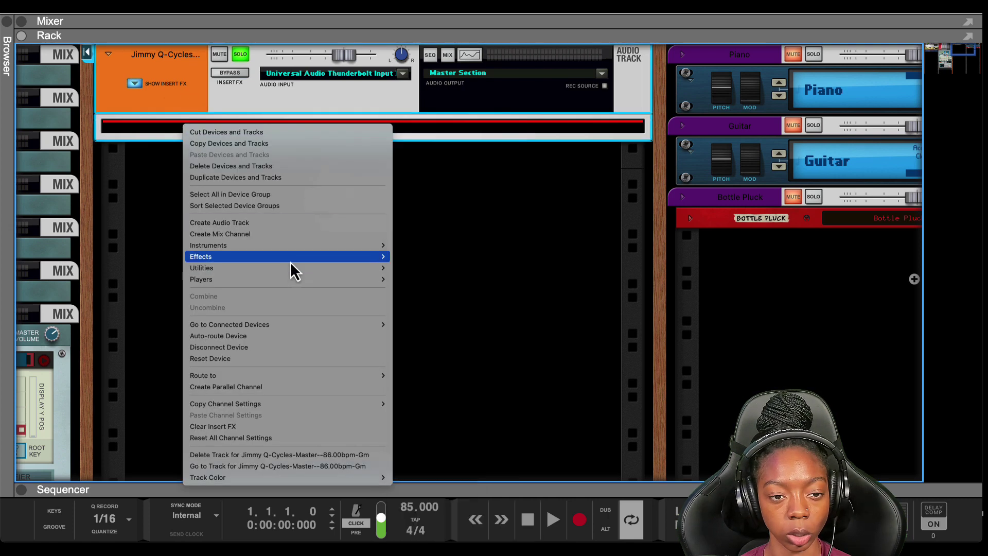
pyautogui.moveTo(291, 249)
pyautogui.moveTo(481, 247)
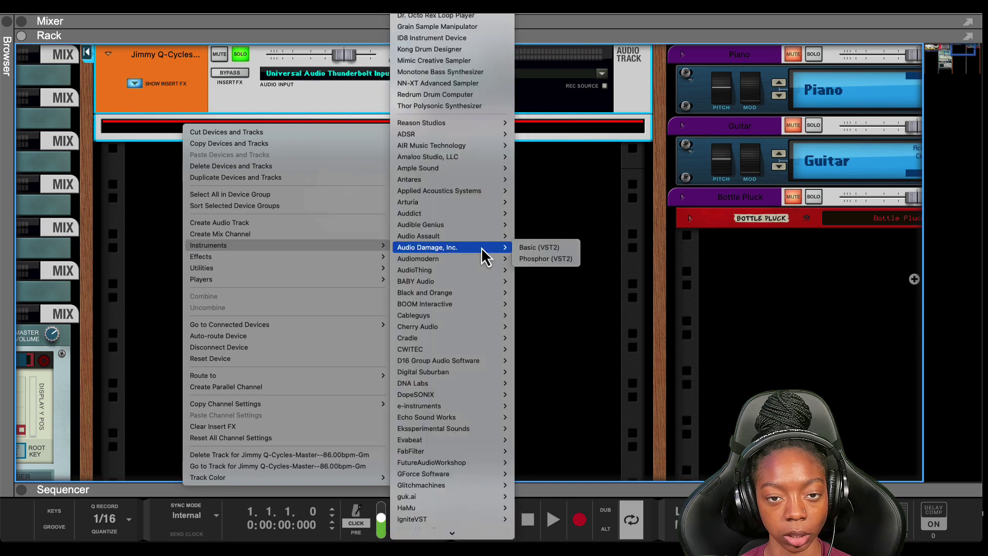
pyautogui.click(483, 49)
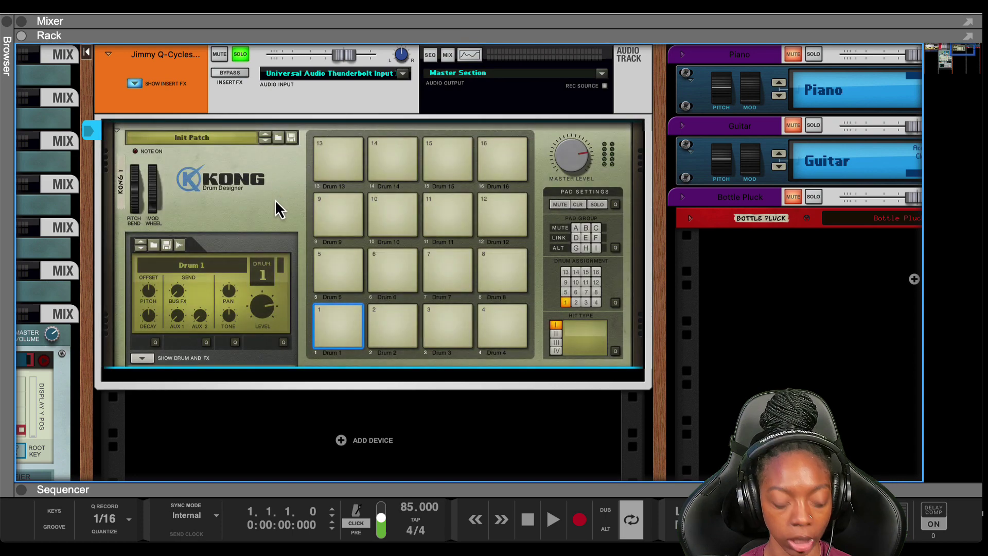
# On the rack's rear, with Kong's drum and FX panel shown, cable the insert send into Kong's audio input.
pyautogui.press('Tab')
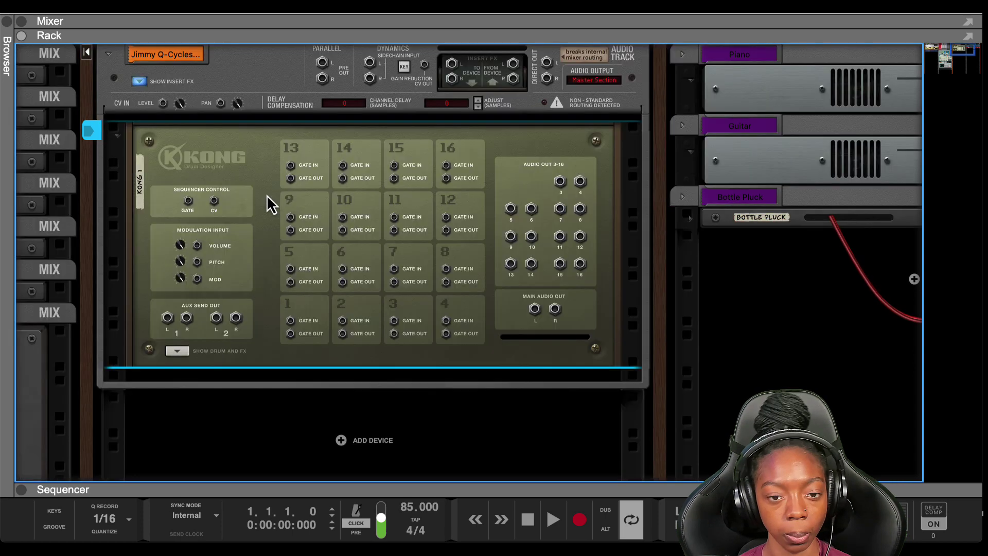
pyautogui.click(177, 350)
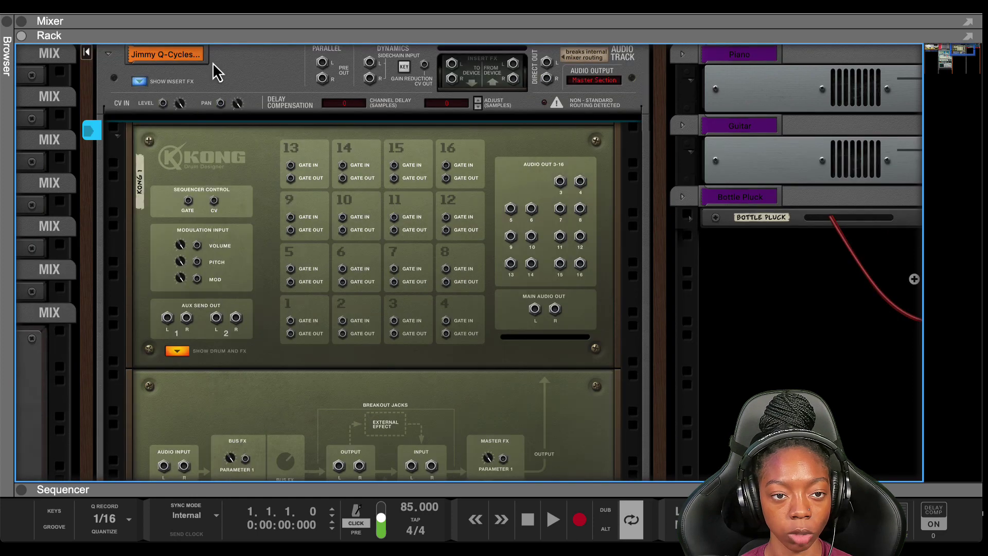
pyautogui.click(250, 73)
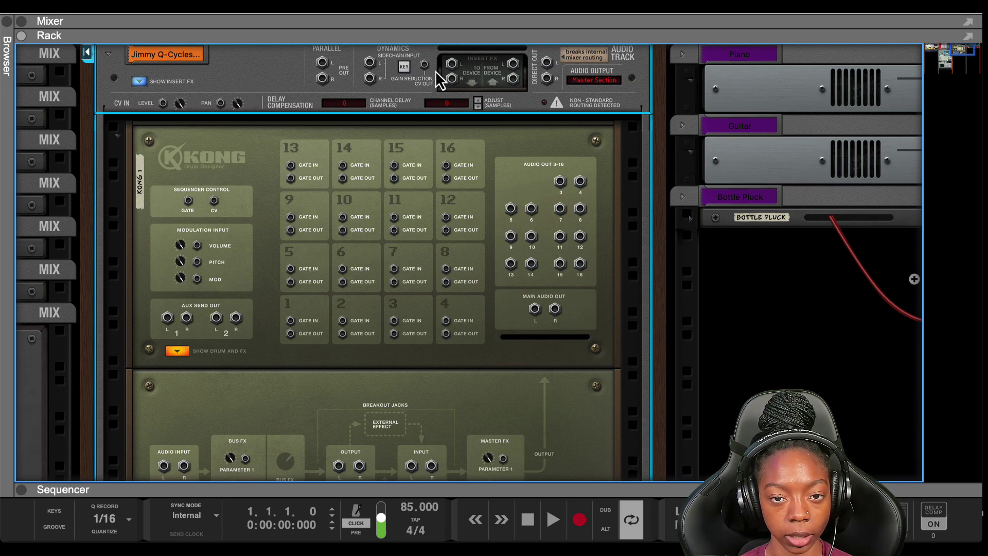
pyautogui.moveTo(452, 64); pyautogui.dragTo(165, 466)
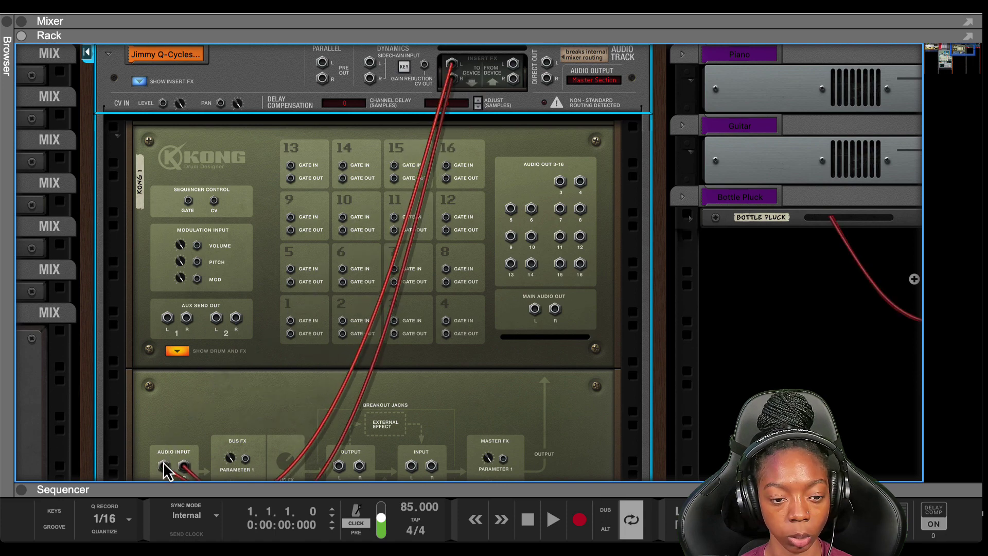
# Cable Kong's breakout output back to the track's insert return.
pyautogui.scroll(-2, 170, 466)
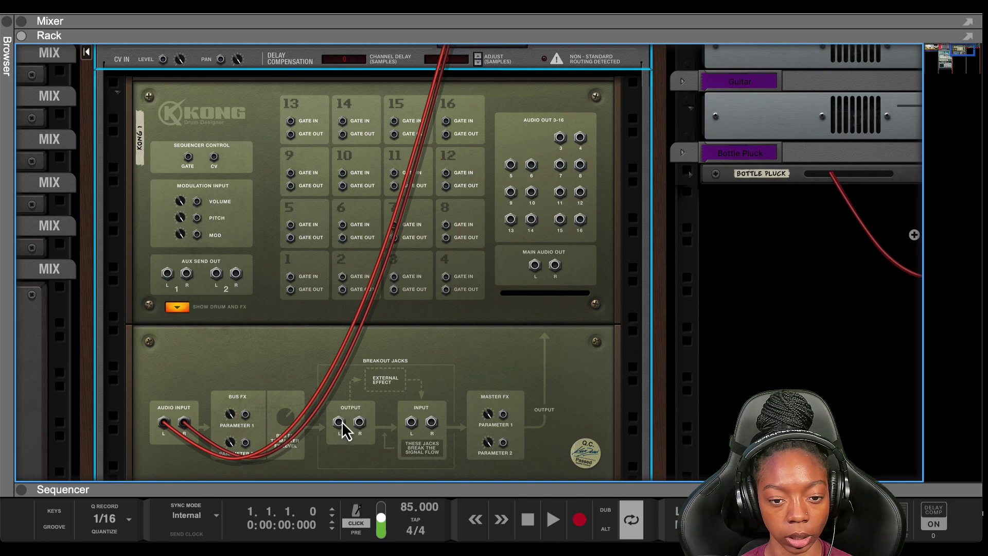
pyautogui.moveTo(339, 423); pyautogui.dragTo(514, 64)
pyautogui.scroll(2, 376, 396)
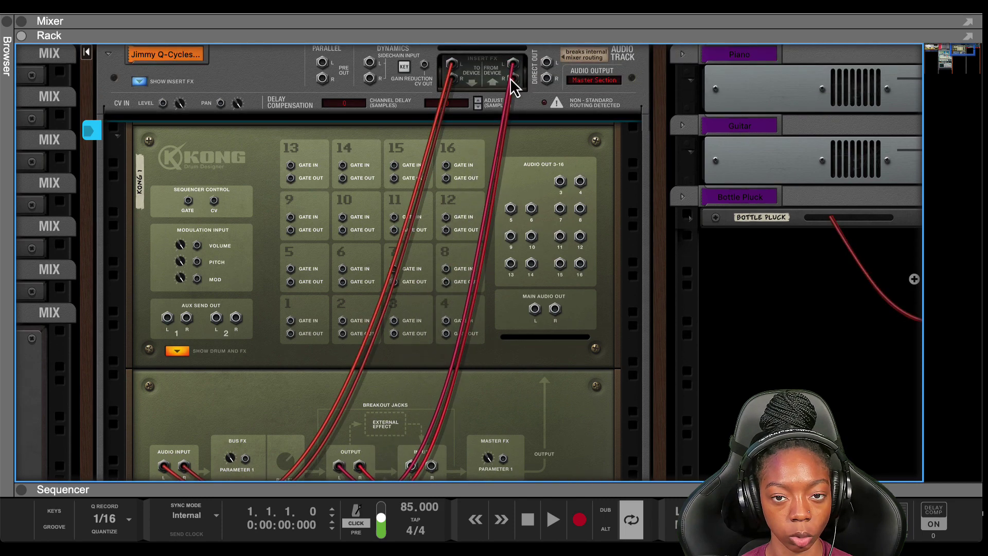
pyautogui.scroll(-10, 392, 286)
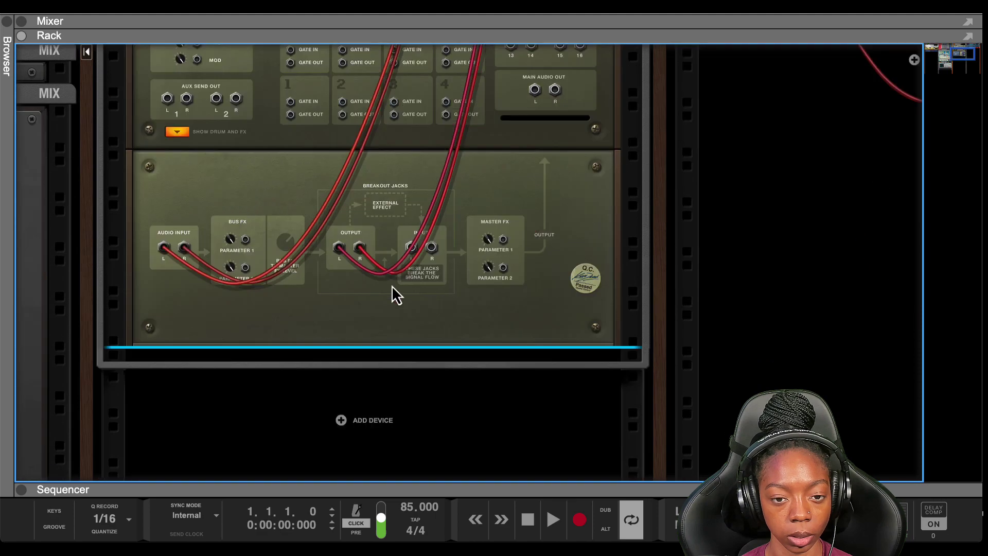
pyautogui.scroll(1, 366, 320)
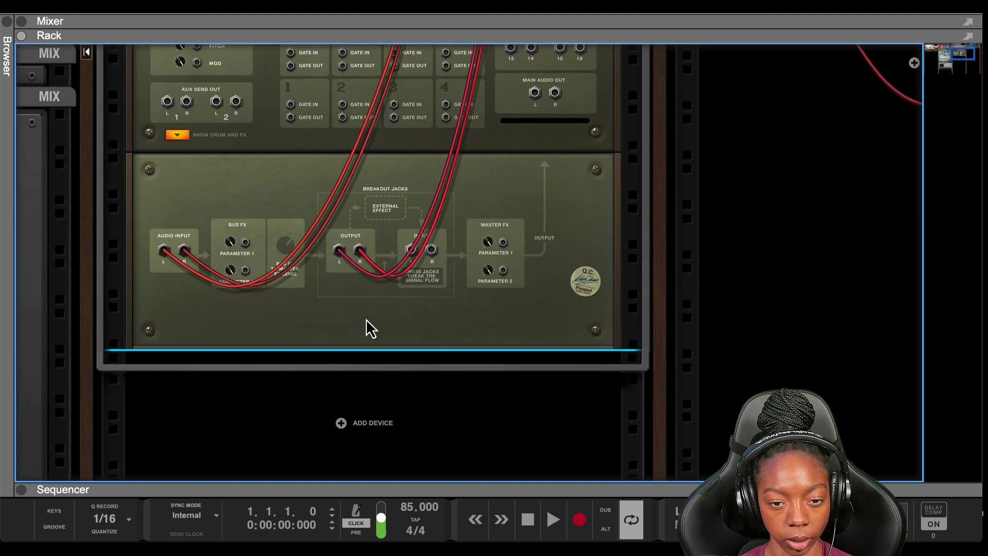
# Flip the rack to Kong's front panel and play the song briefly to hear the drums.
pyautogui.press('Tab')
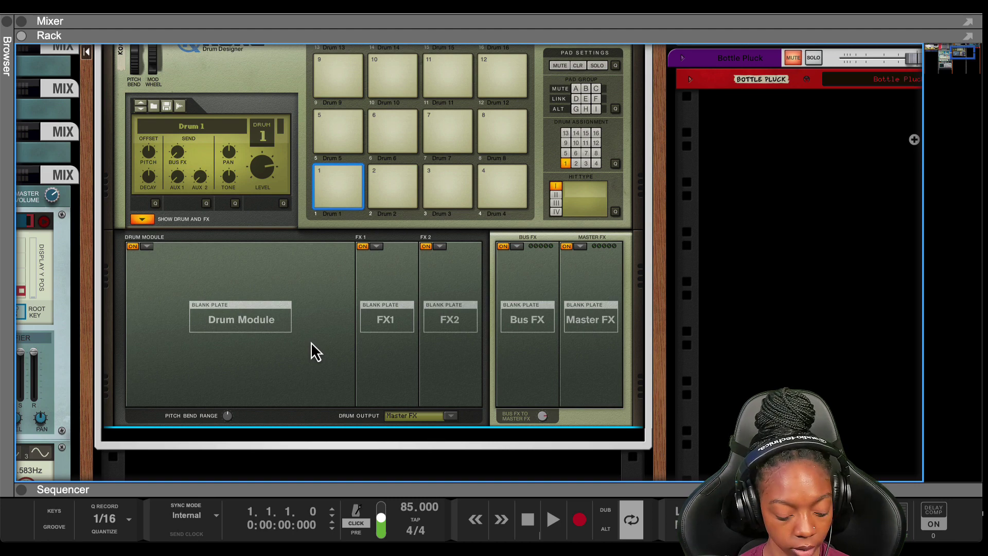
pyautogui.press('space')
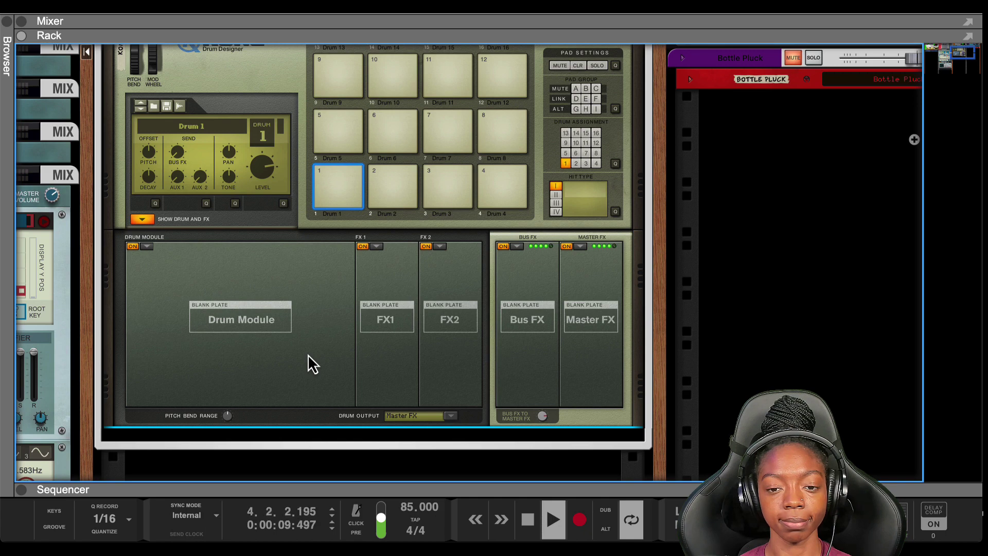
pyautogui.press('space')
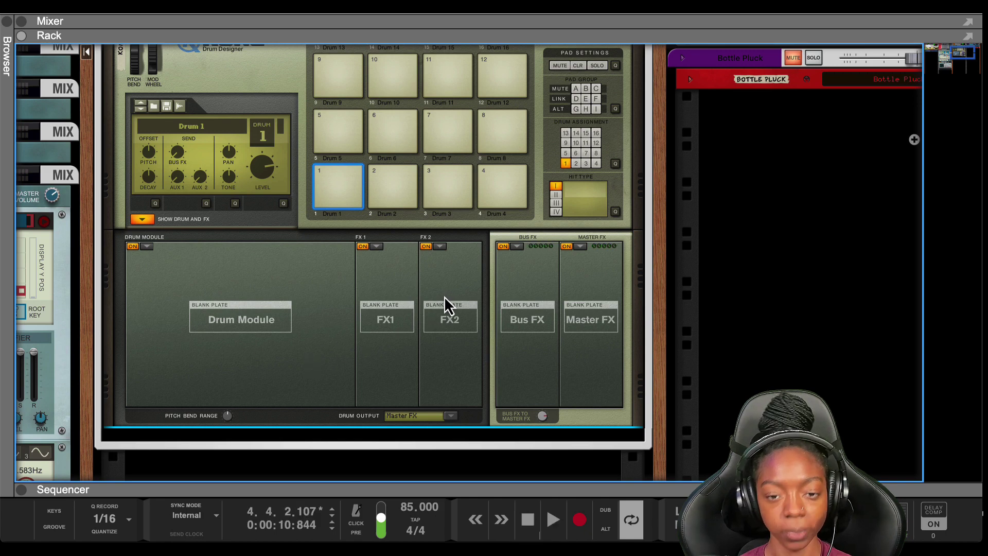
# Load Tape Echo as Kong's Bus FX, set it fully wet at 127, and play.
pyautogui.click(517, 247)
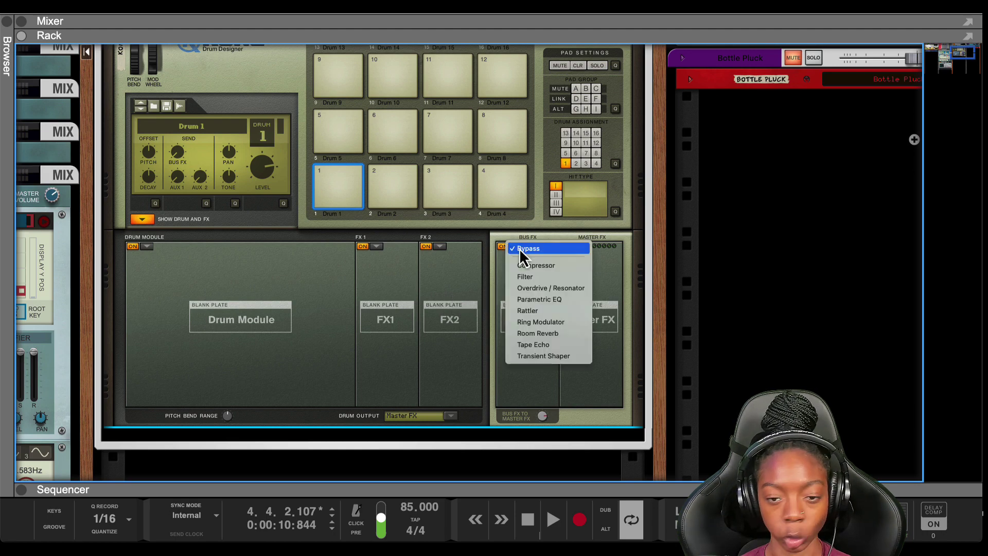
pyautogui.click(520, 344)
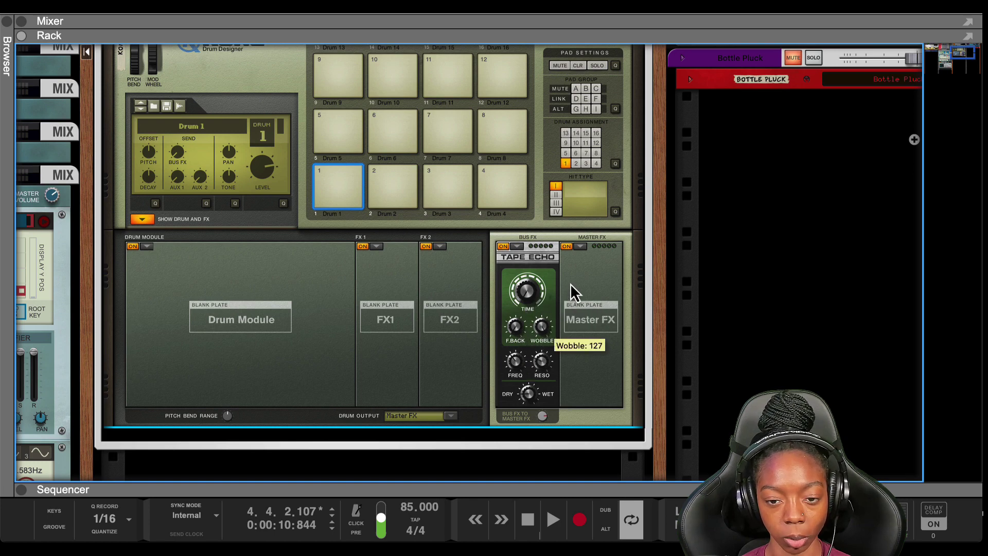
pyautogui.moveTo(535, 394); pyautogui.dragTo(555, 305)
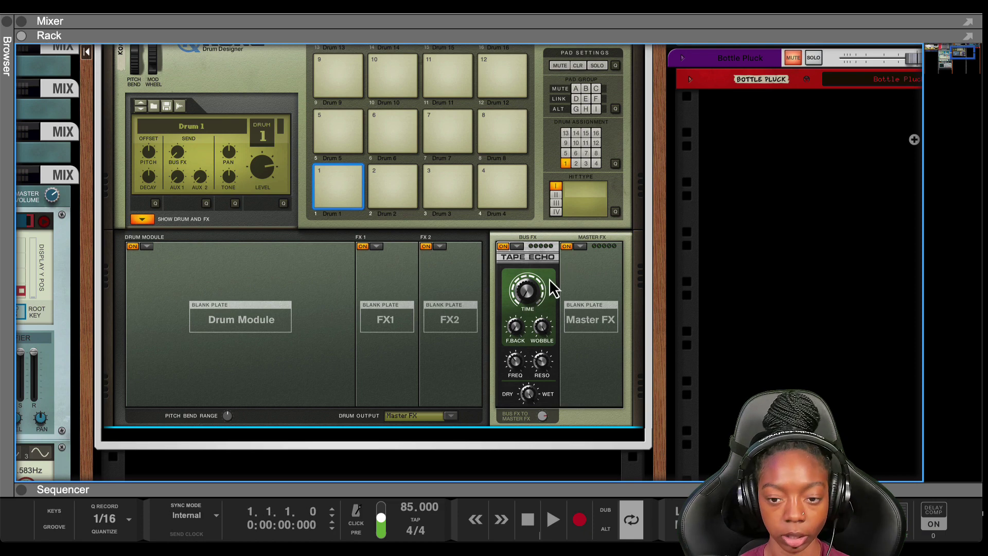
pyautogui.press('space')
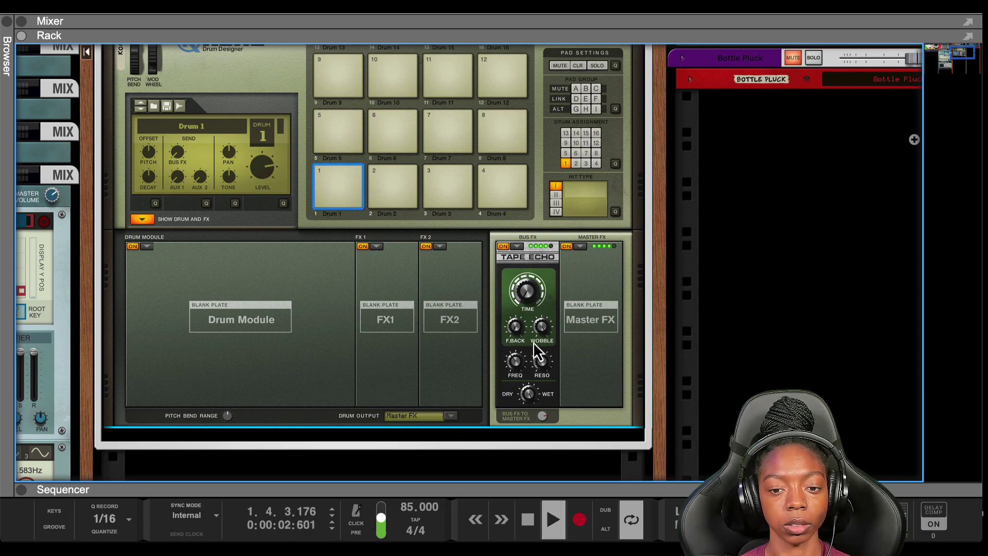
# Set Tape Echo dry/wet 48, wobble 77, resonance 74, then swap it for Drum Room Reverb.
pyautogui.moveTo(528, 393); pyautogui.dragTo(520, 430)
pyautogui.moveTo(537, 344); pyautogui.dragTo(526, 327)
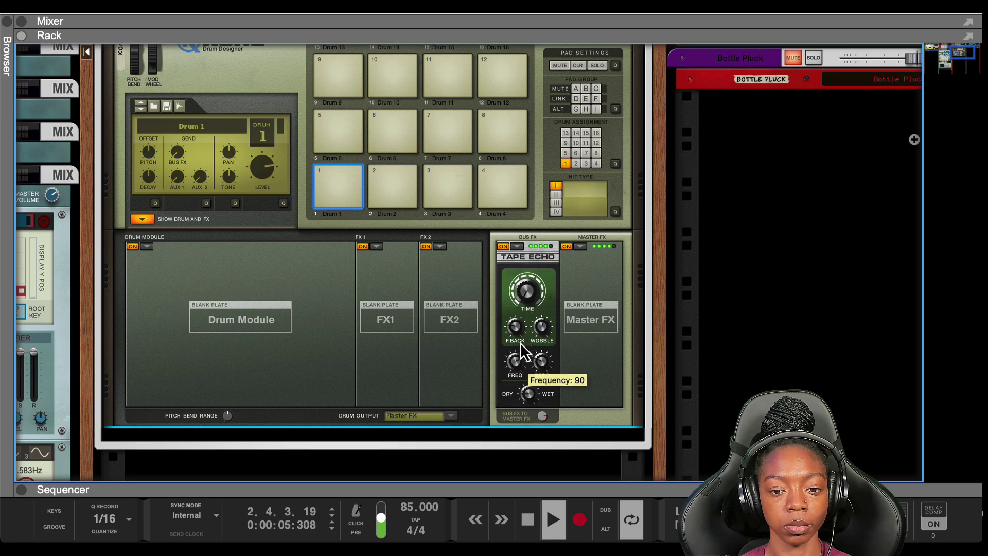
pyautogui.moveTo(541, 362)
pyautogui.mouseDown()
pyautogui.moveTo(546, 370)
pyautogui.moveTo(550, 360)
pyautogui.mouseUp()
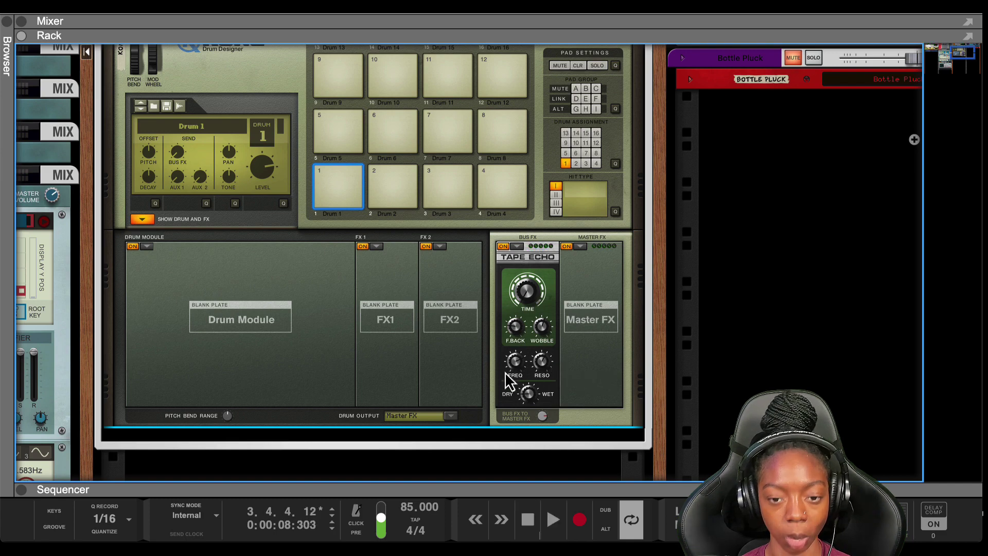
pyautogui.click(516, 246)
pyautogui.click(537, 236)
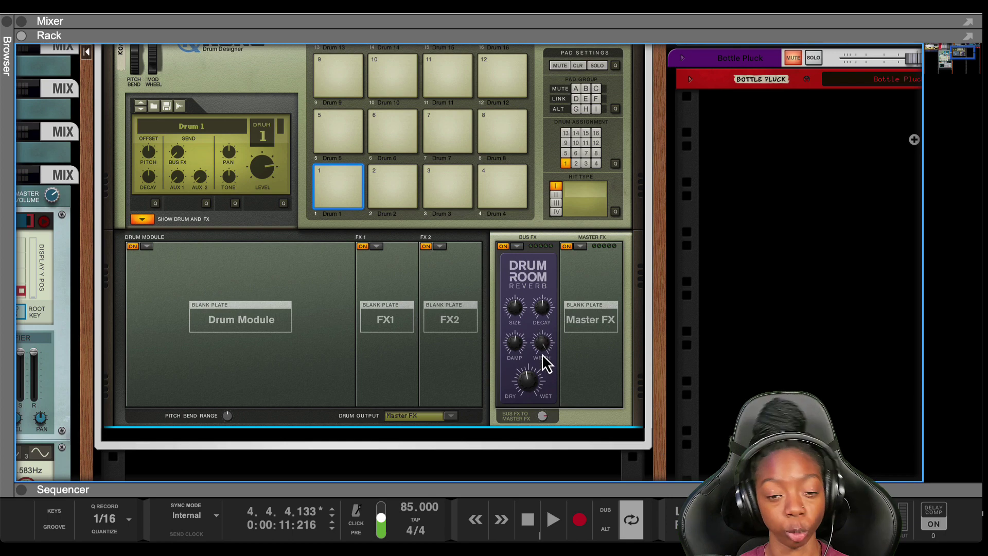
# During playback, shrink the Drum Room Reverb size from 118 to 68.
pyautogui.press('space')
pyautogui.moveTo(535, 391)
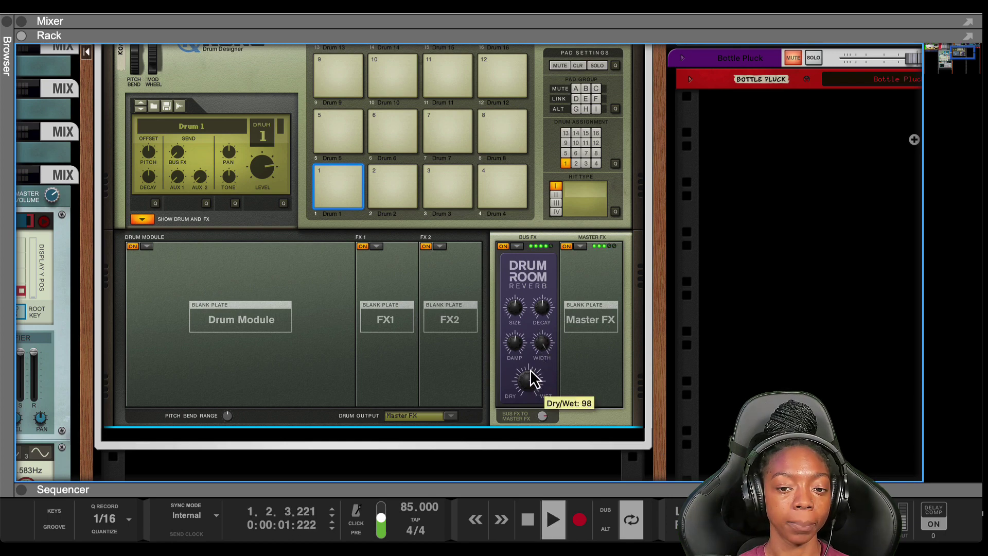
pyautogui.moveTo(518, 306)
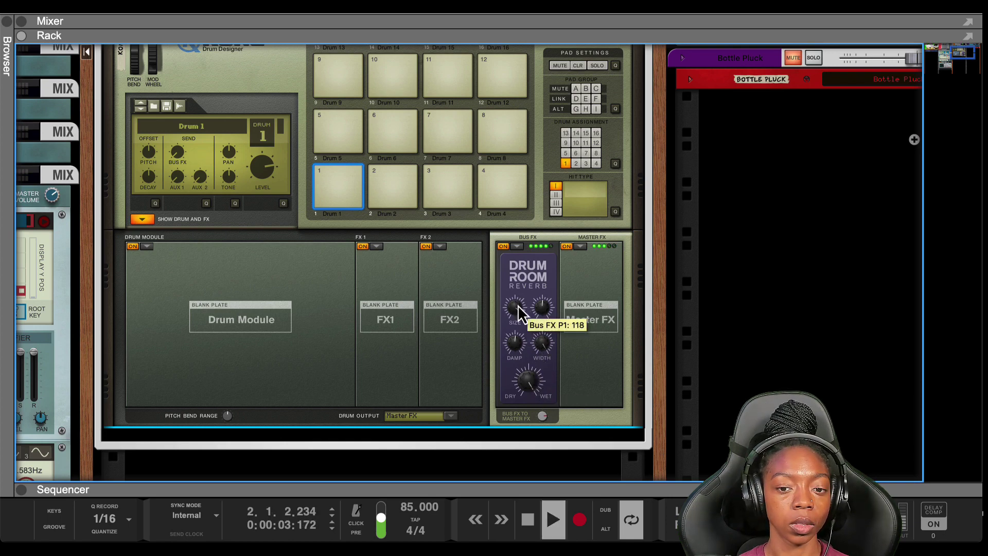
pyautogui.moveTo(517, 307); pyautogui.dragTo(516, 326)
pyautogui.press('space')
pyautogui.scroll(-1, 579, 345)
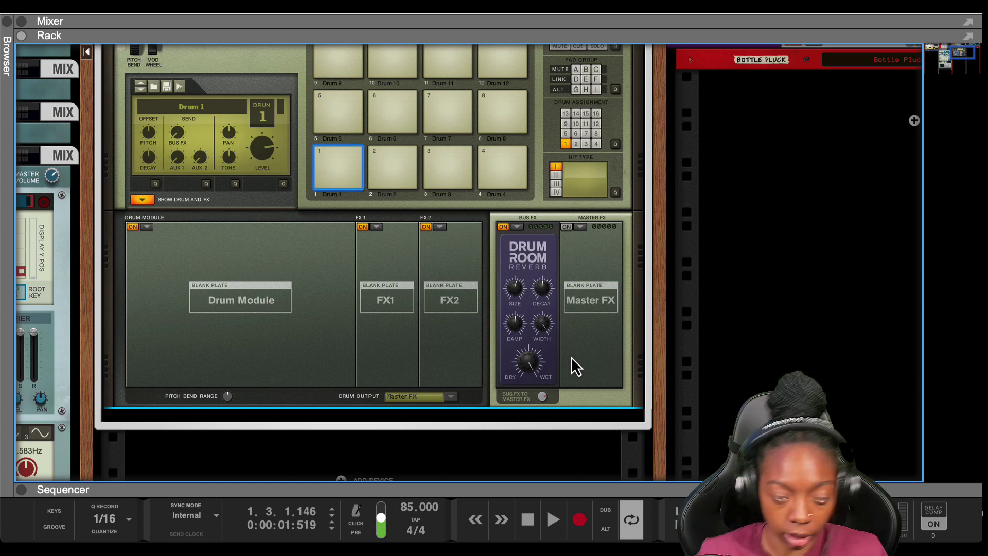
# On the rack's rear, cable Kong's Main Audio Out L and R into the insert Output jacks.
pyautogui.press('Tab')
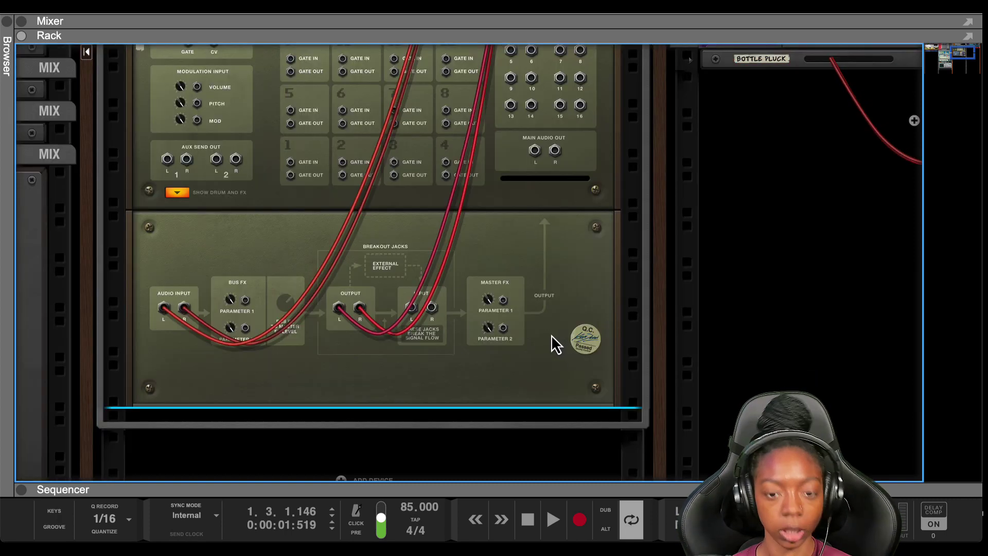
pyautogui.scroll(4, 385, 337)
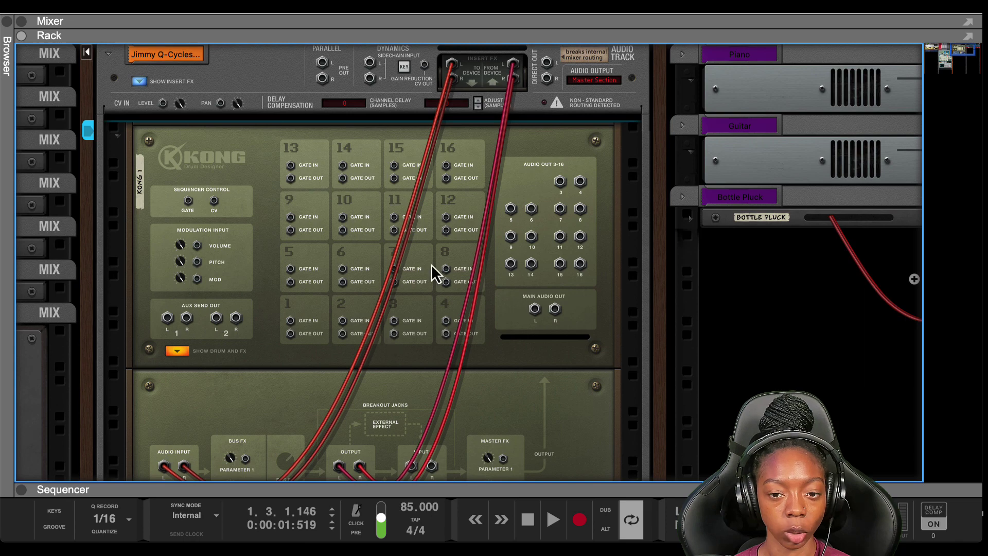
pyautogui.scroll(-1, 438, 258)
pyautogui.scroll(1, 484, 149)
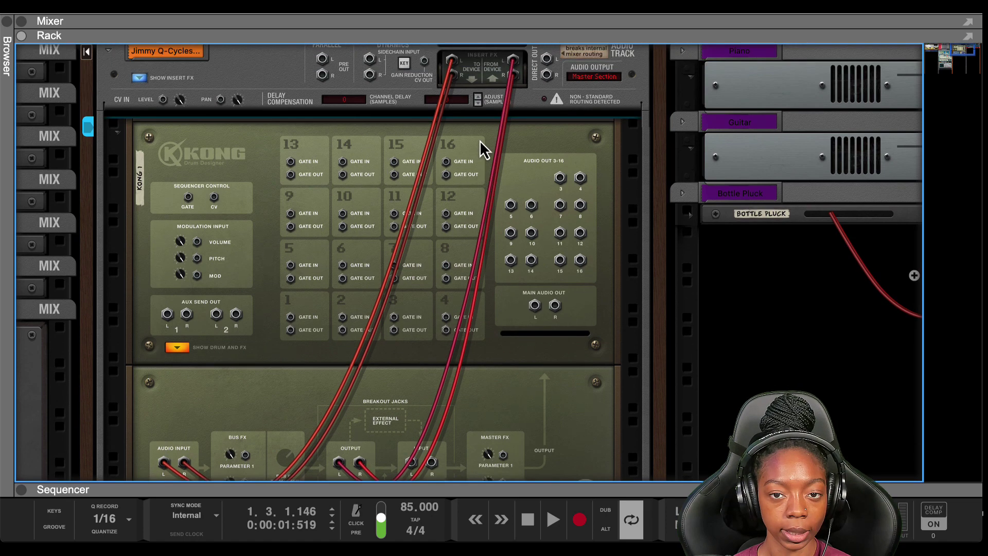
pyautogui.scroll(1, 504, 73)
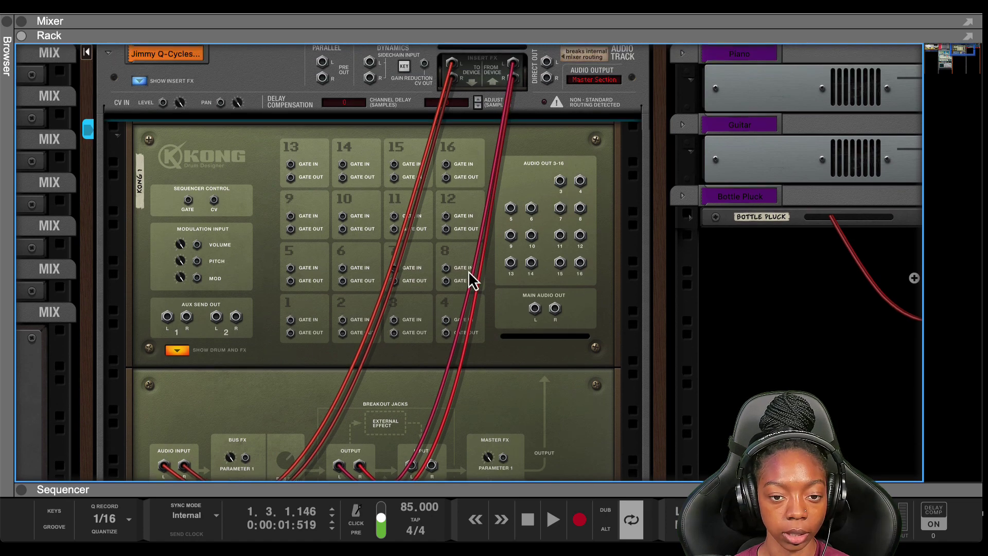
pyautogui.scroll(-4, 469, 271)
pyautogui.moveTo(360, 367); pyautogui.dragTo(555, 206)
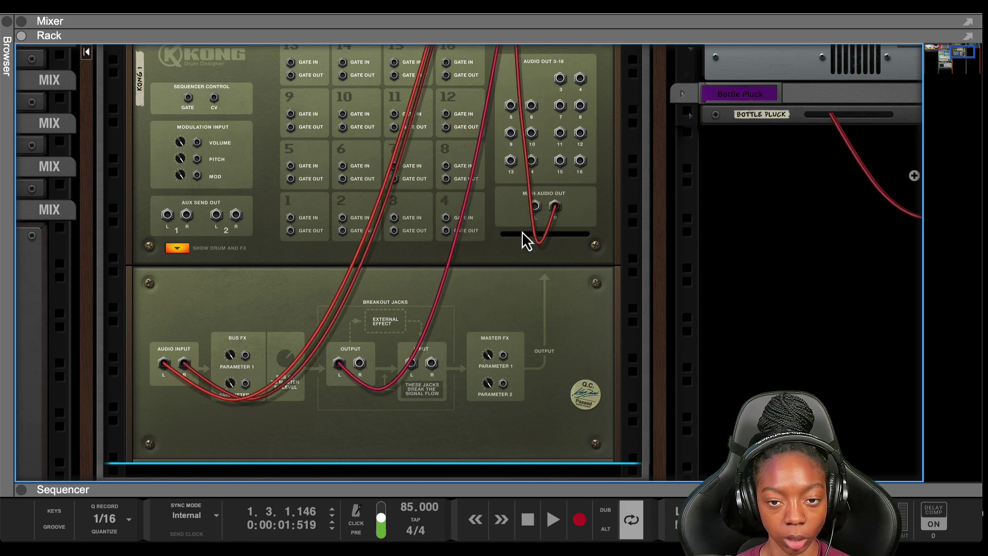
pyautogui.moveTo(340, 363); pyautogui.dragTo(535, 209)
# Load Tape Echo as Kong's Master FX and, while playing, raise wobble and lower dry/wet to about 22.
pyautogui.press('Tab')
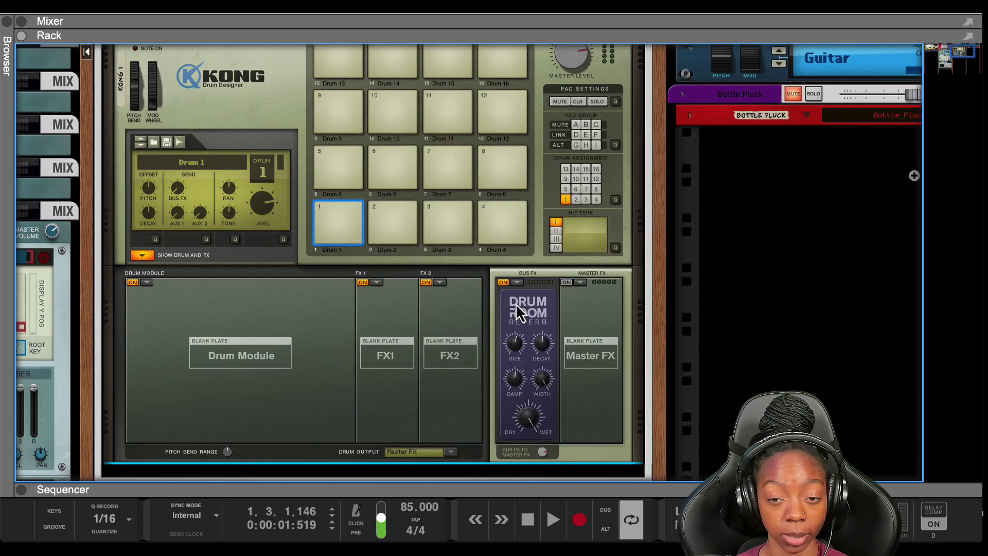
pyautogui.click(583, 282)
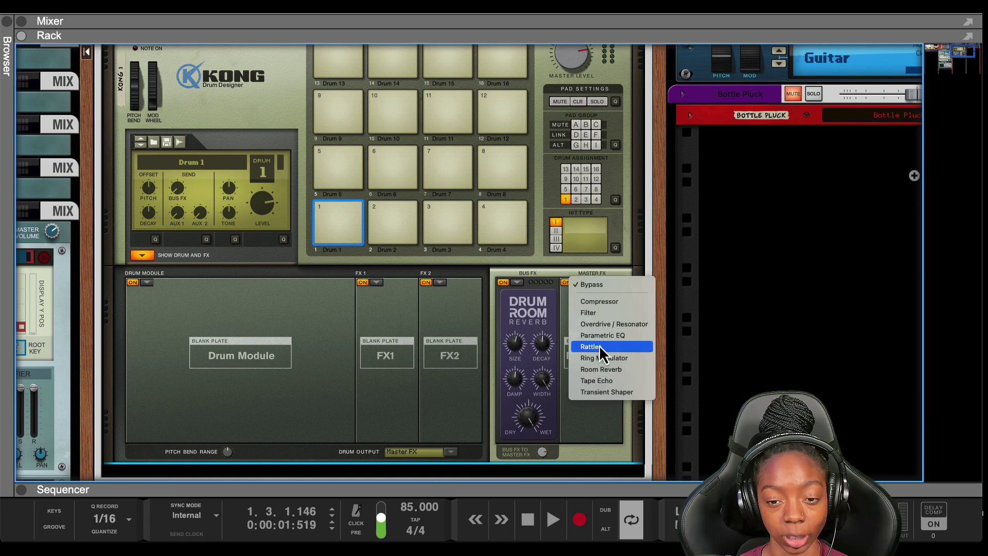
pyautogui.click(606, 380)
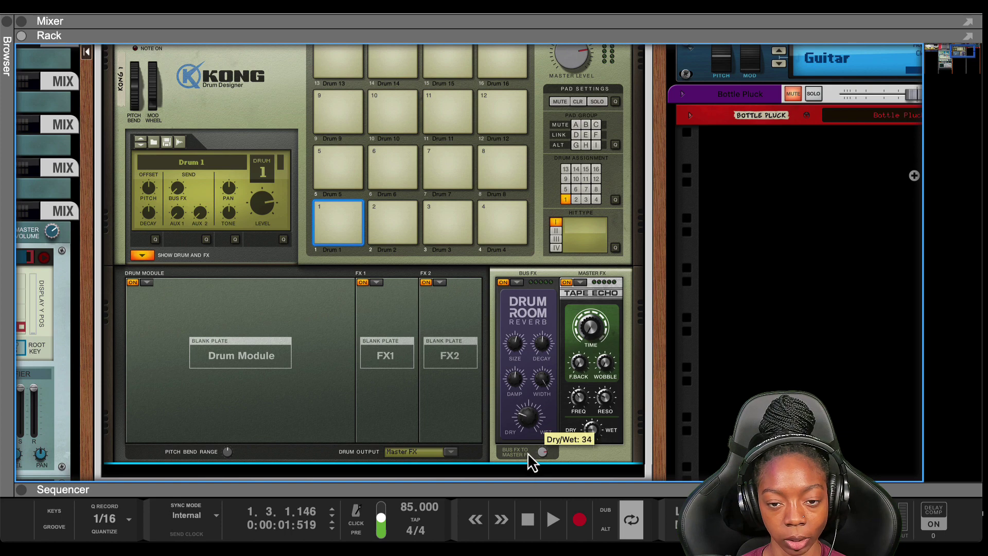
pyautogui.press('space')
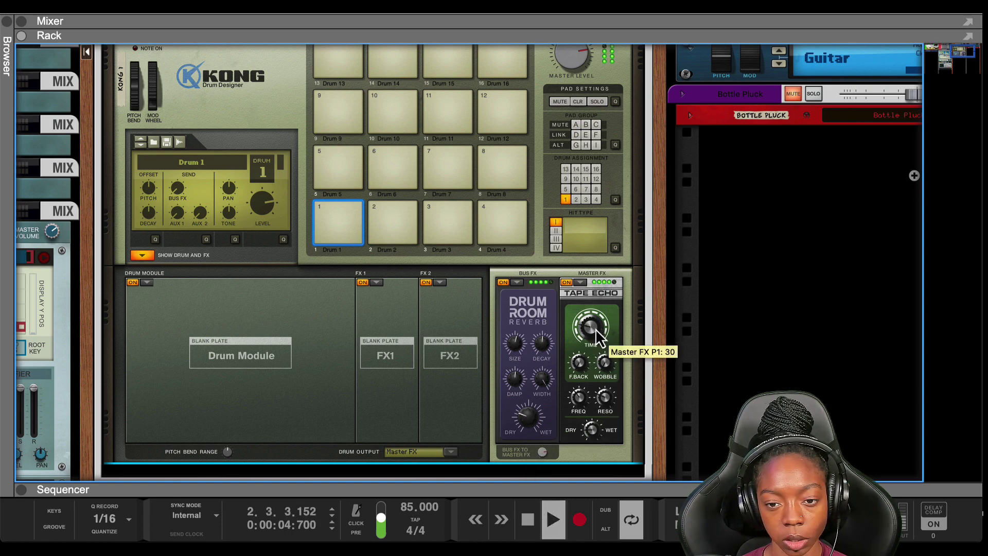
pyautogui.moveTo(602, 362)
pyautogui.mouseDown()
pyautogui.moveTo(604, 341)
pyautogui.moveTo(606, 369)
pyautogui.mouseUp()
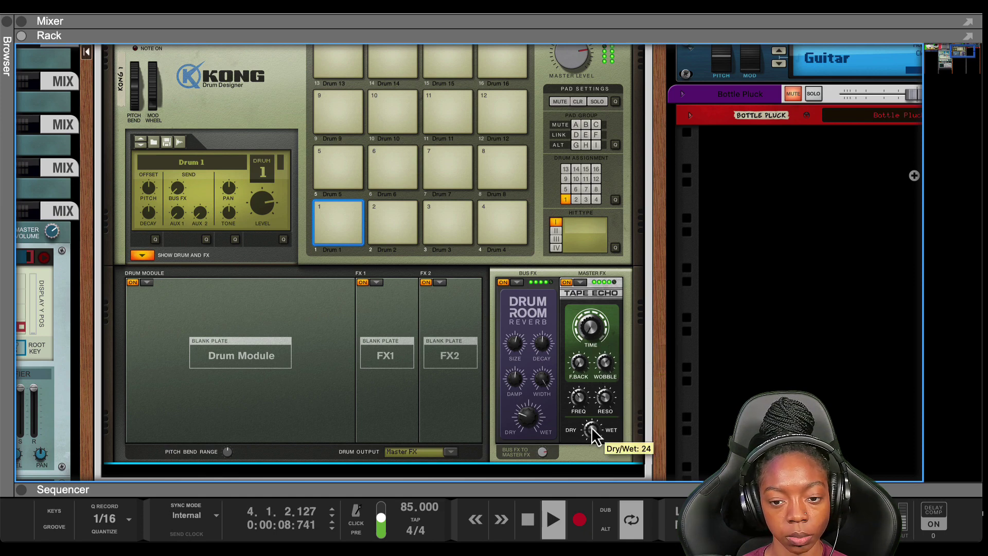
pyautogui.moveTo(596, 432); pyautogui.dragTo(597, 435)
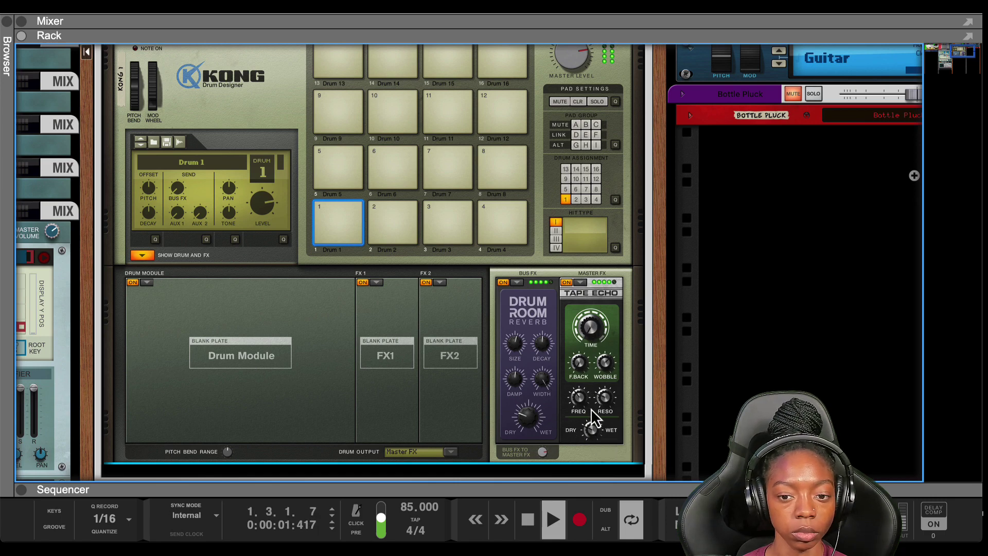
pyautogui.moveTo(596, 433); pyautogui.dragTo(595, 437)
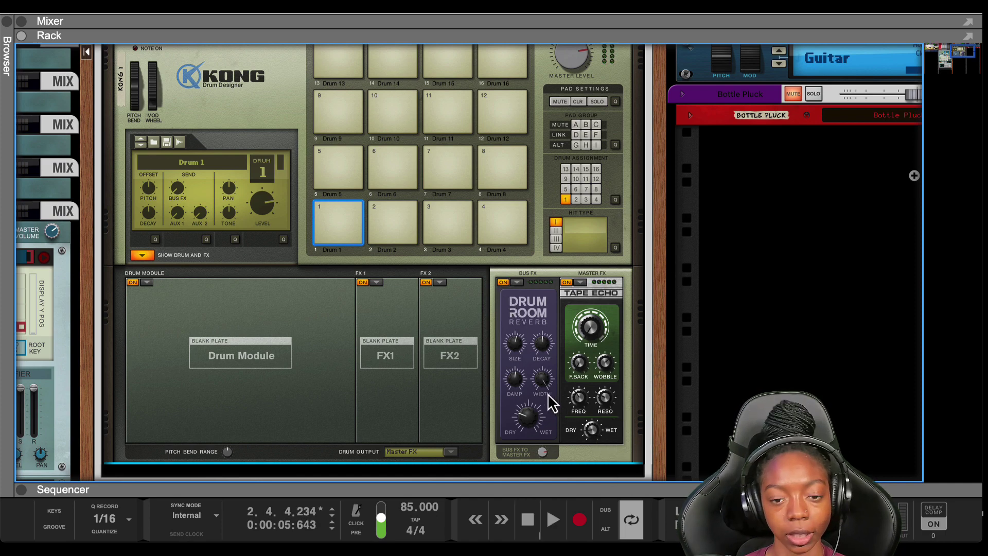
# Swap Kong's Bus FX to Ring Modulator; while playing, lower Amount and raise EG amount and Frequency.
pyautogui.click(515, 285)
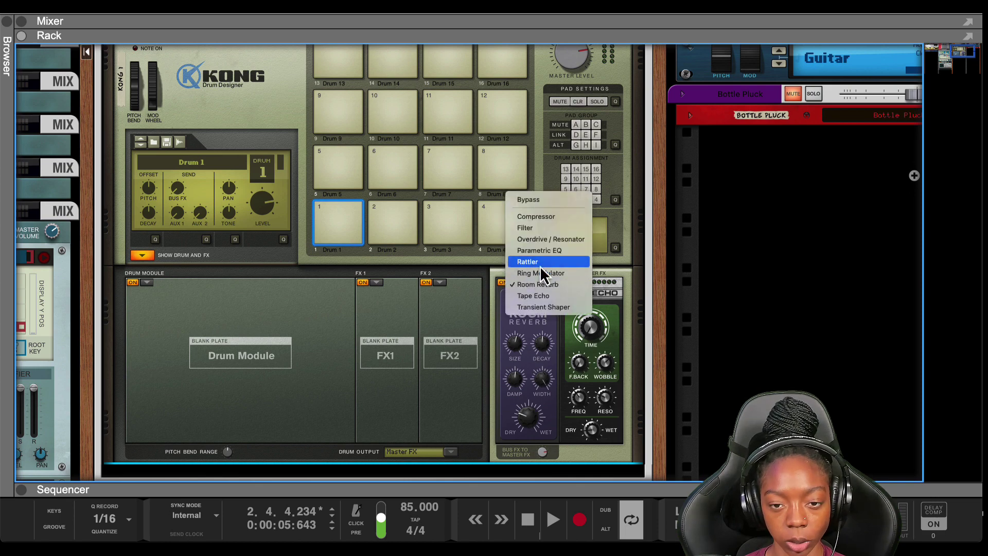
pyautogui.click(542, 273)
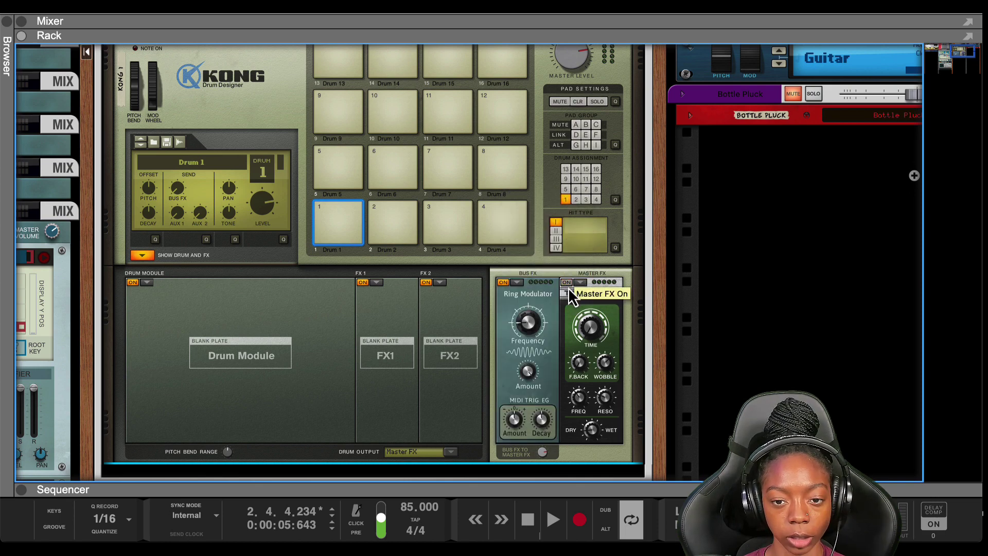
pyautogui.press('space')
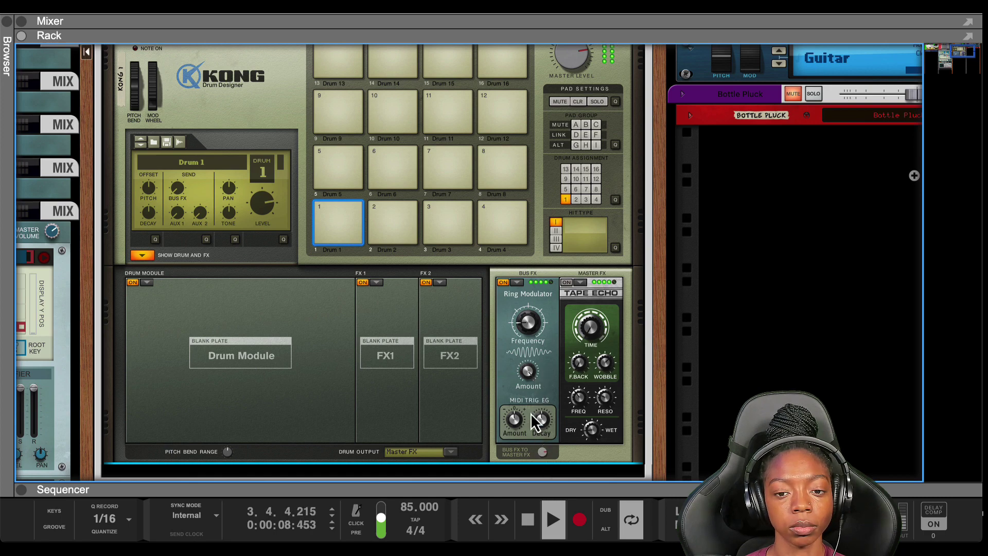
pyautogui.moveTo(525, 377); pyautogui.dragTo(527, 406)
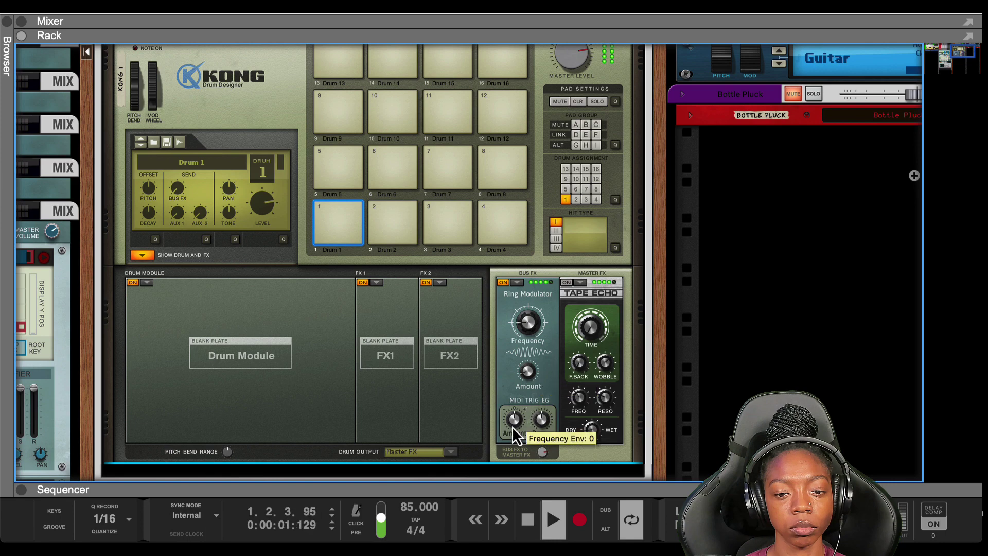
pyautogui.moveTo(512, 413); pyautogui.dragTo(520, 377)
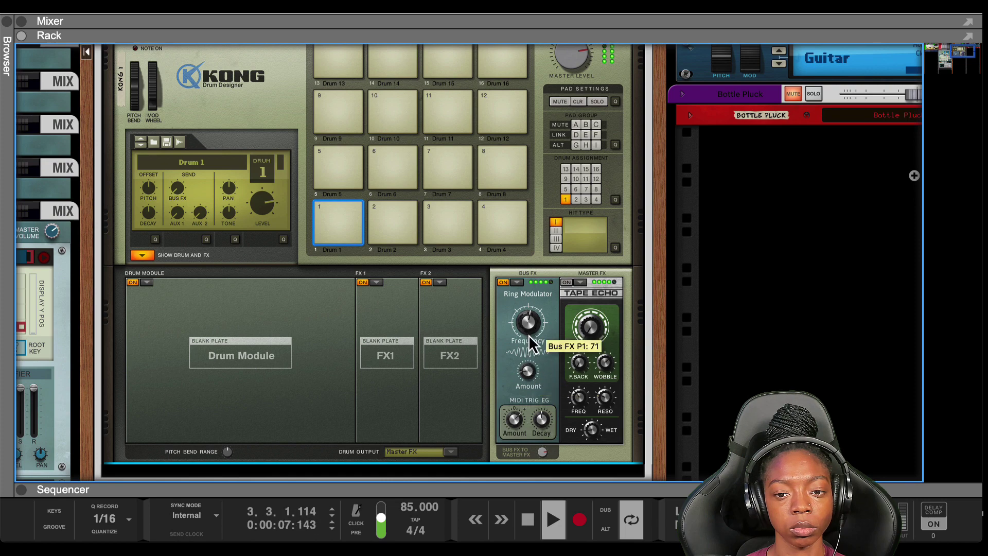
pyautogui.moveTo(529, 335); pyautogui.dragTo(529, 338)
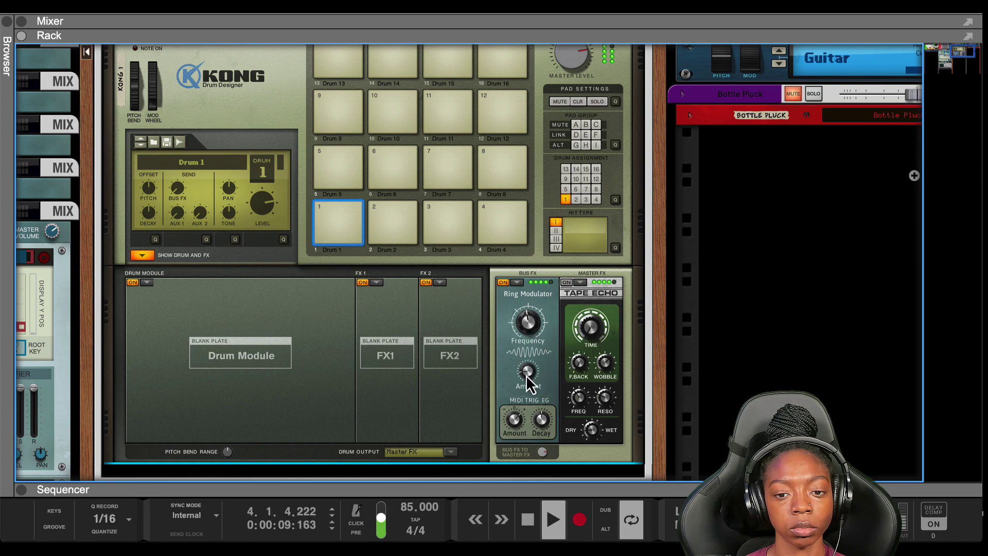
# Swap Kong's Master FX to Rattler, turn its Tune up to 100, and stop playback.
pyautogui.click(580, 282)
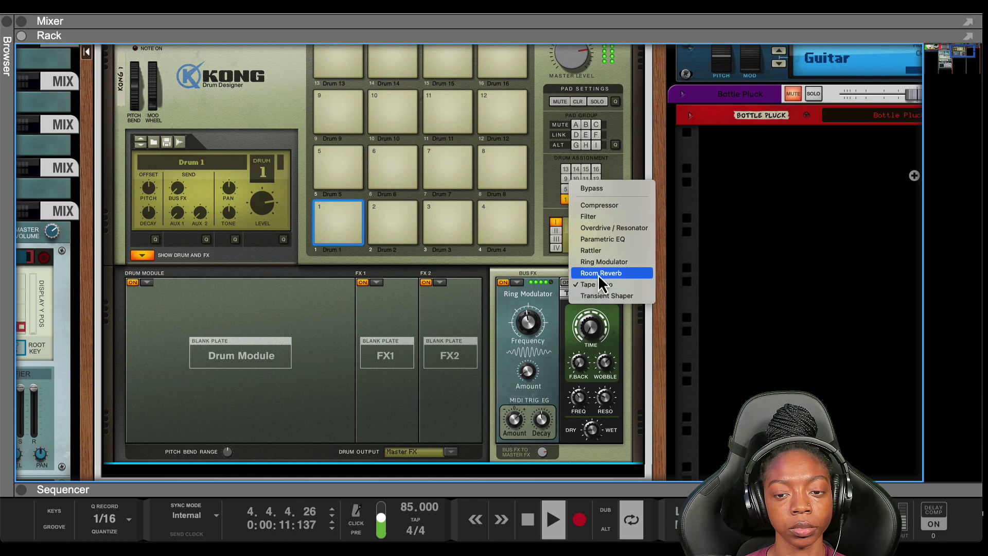
pyautogui.click(589, 250)
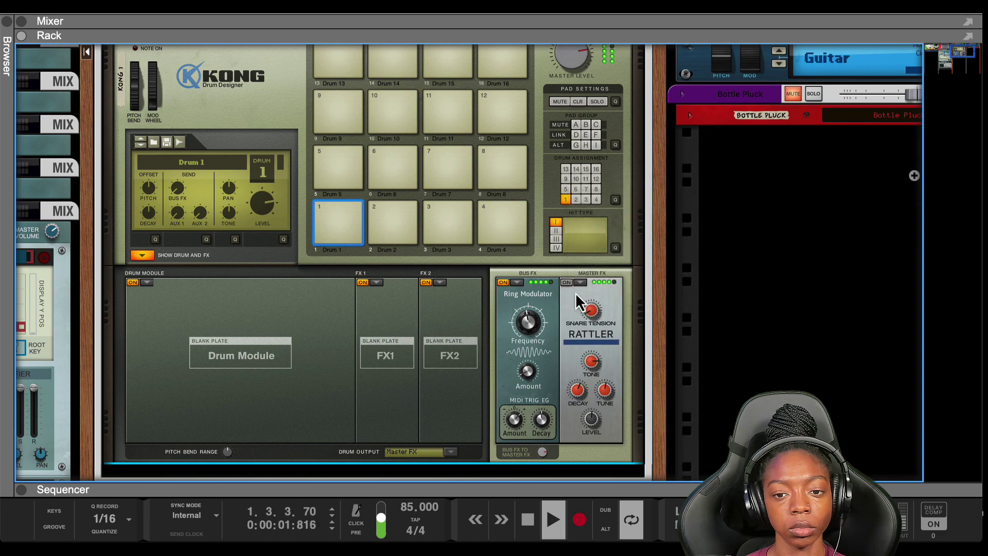
pyautogui.moveTo(605, 401)
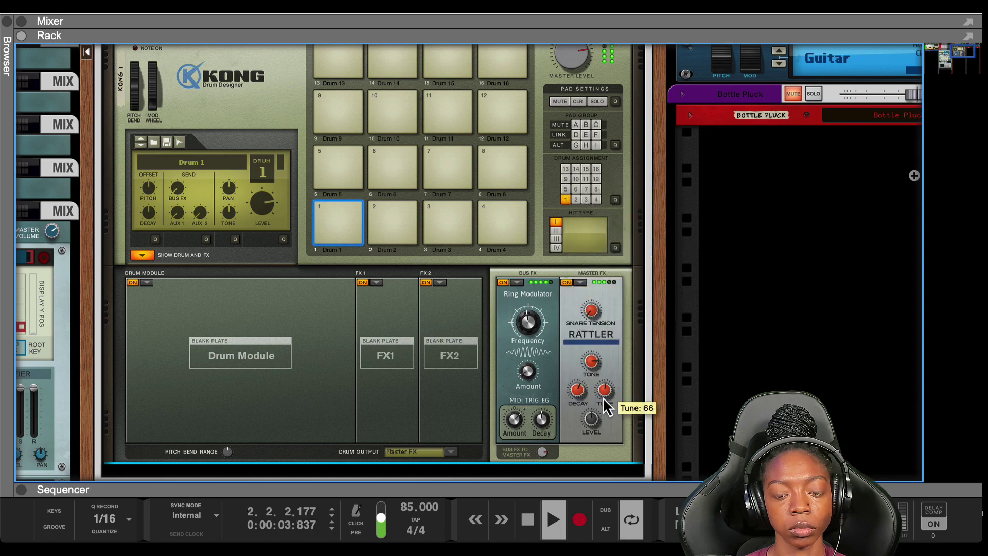
pyautogui.moveTo(607, 407)
pyautogui.mouseDown()
pyautogui.moveTo(590, 419)
pyautogui.moveTo(602, 393)
pyautogui.moveTo(596, 402)
pyautogui.mouseUp()
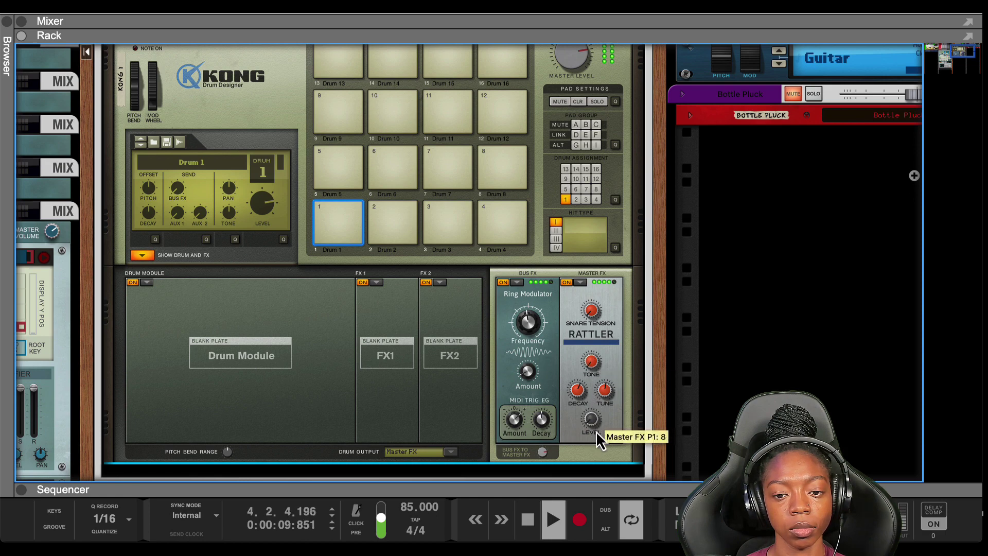
pyautogui.press('space')
# Keep Rattler, restart playback to hear it, and reopen the Master FX type list.
pyautogui.click(583, 281)
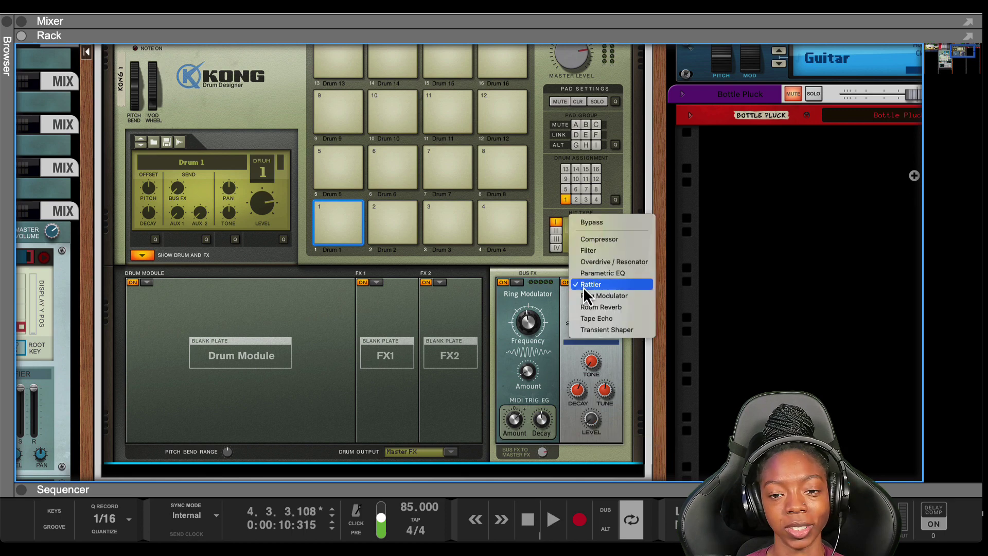
pyautogui.click(603, 368)
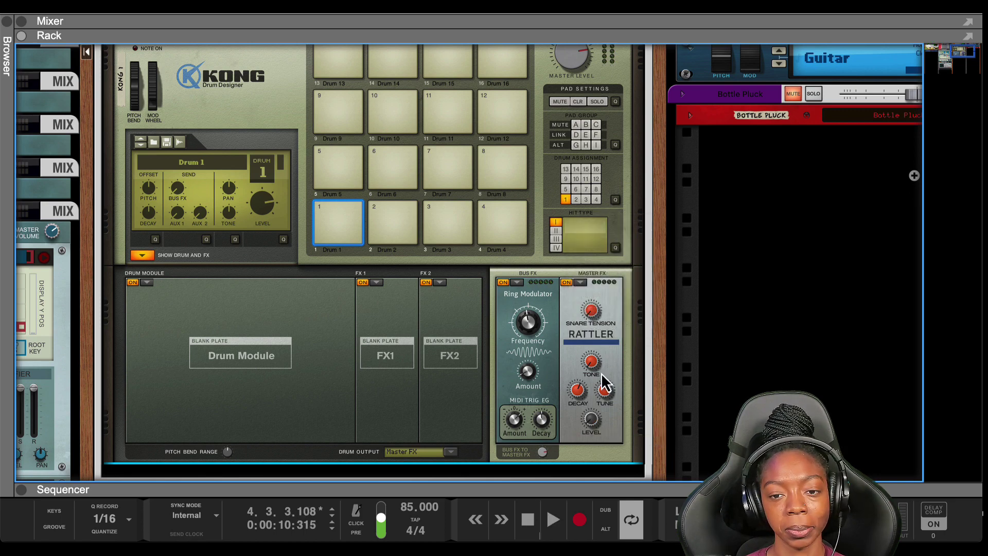
pyautogui.press('space')
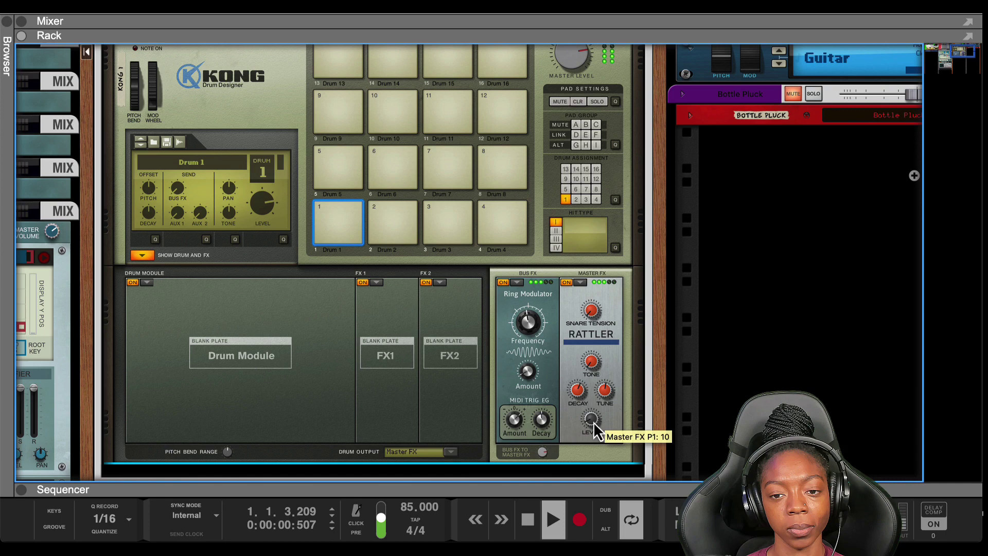
pyautogui.click(581, 282)
# Load Overdrive/Resonator as Kong's Master FX, reduce Drive, and step the resonator model to E.
pyautogui.click(602, 262)
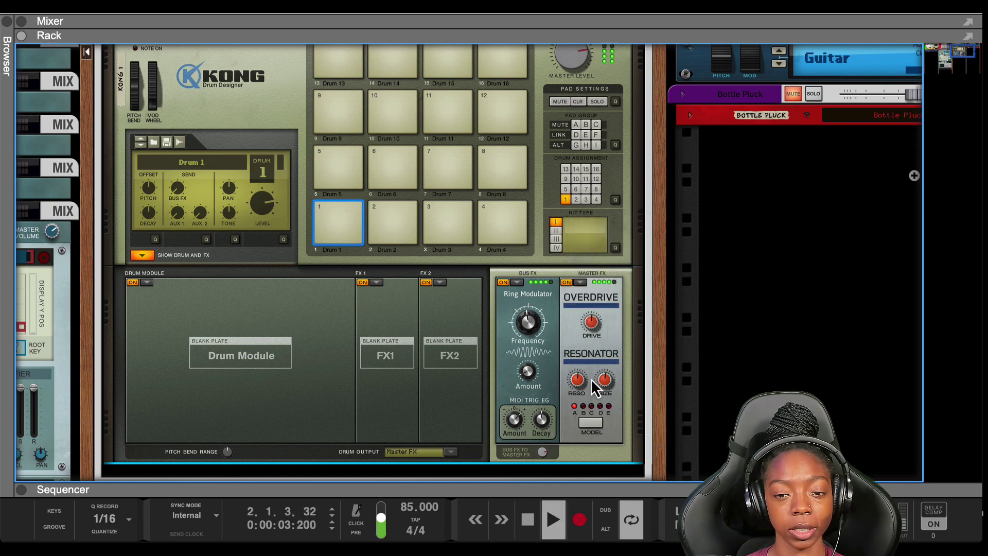
pyautogui.moveTo(596, 332); pyautogui.dragTo(596, 310)
pyautogui.click(590, 407)
pyautogui.click(600, 409)
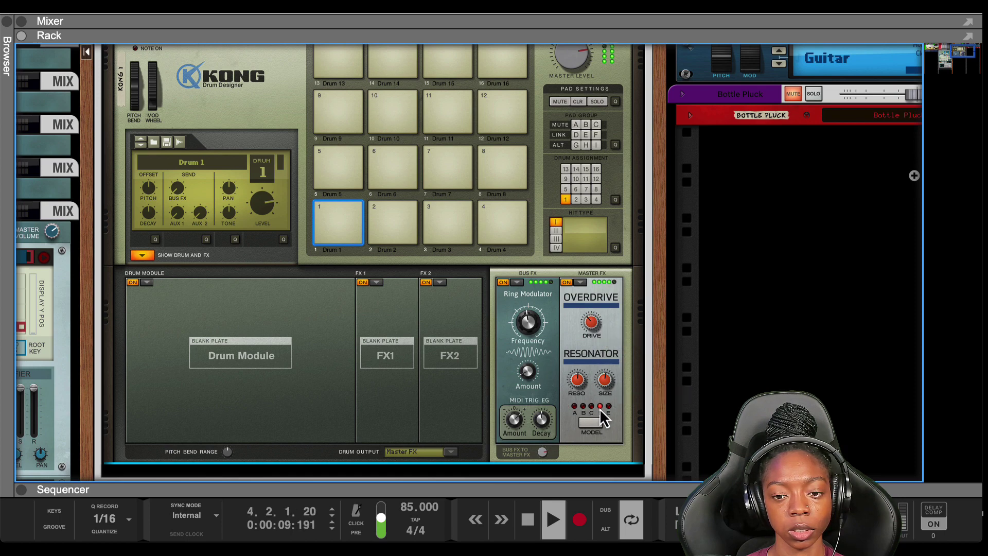
pyautogui.click(609, 407)
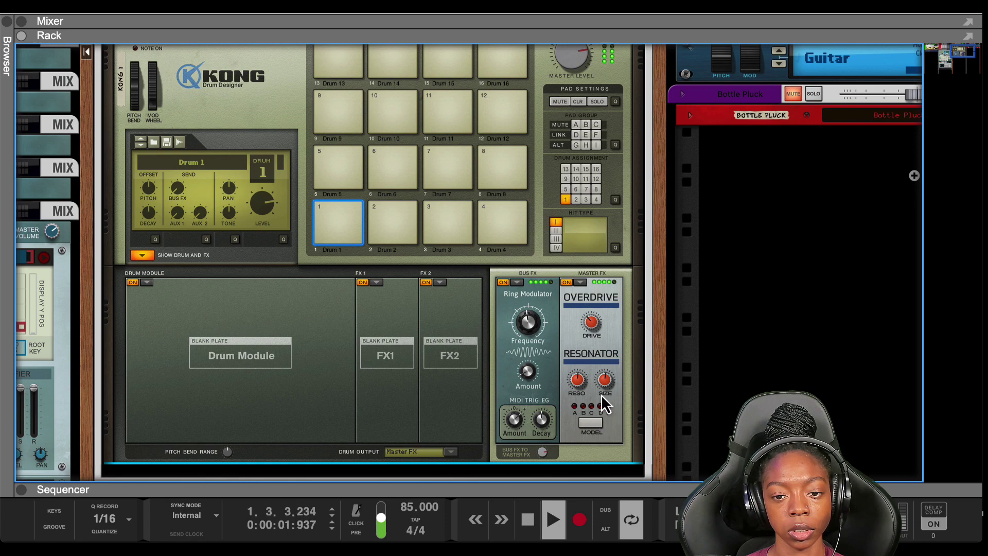
# Restart playback to audition the Overdrive/Resonator changes, then stop it.
pyautogui.press('space')
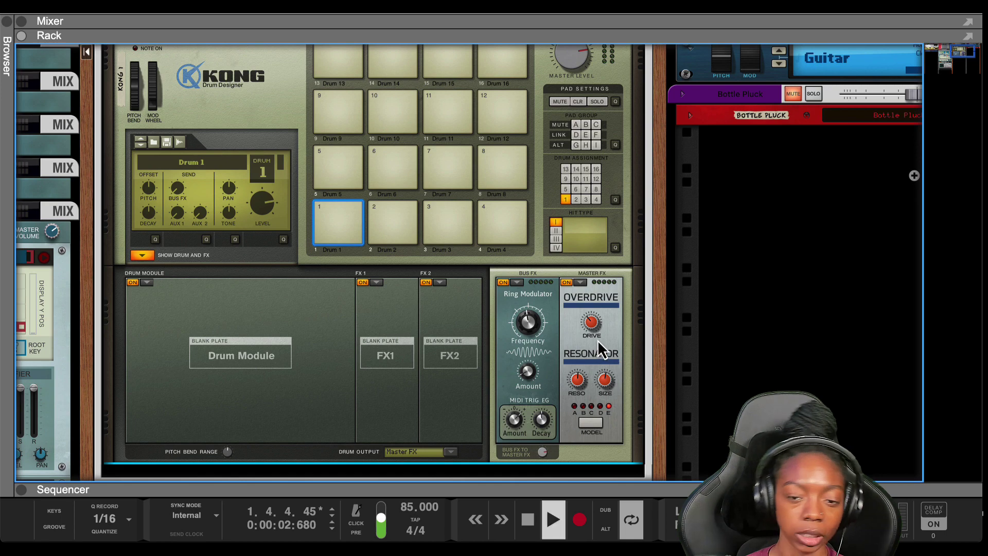
pyautogui.press('space')
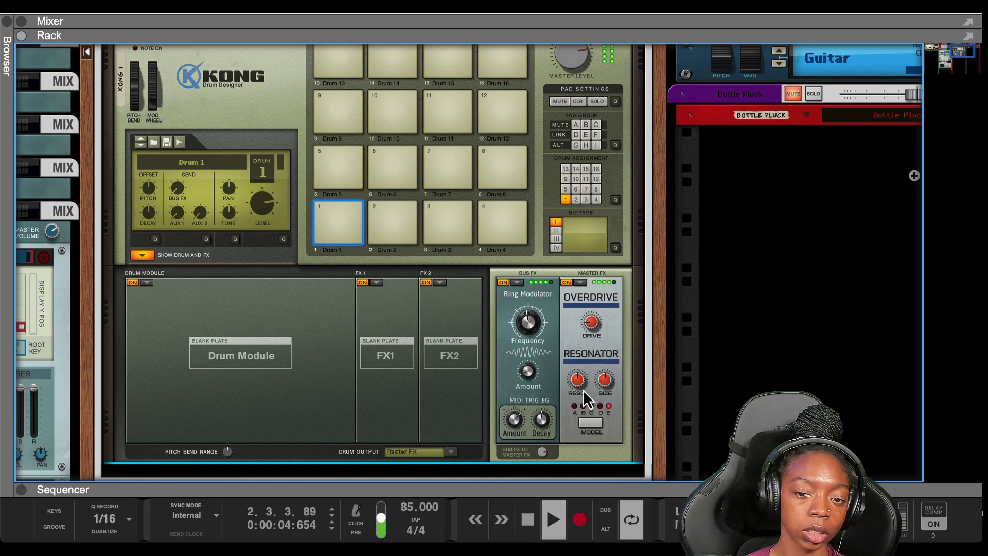
pyautogui.moveTo(611, 384)
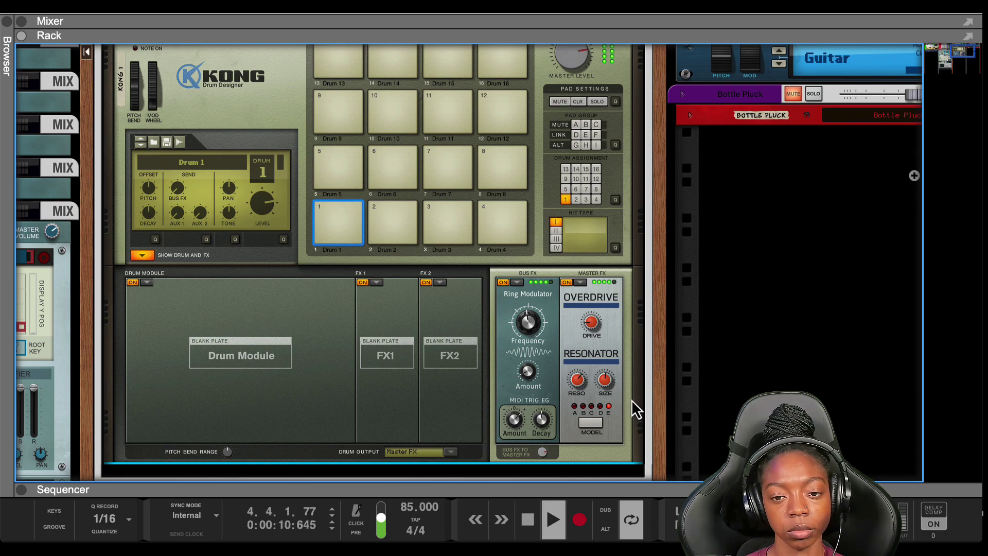
pyautogui.press('space')
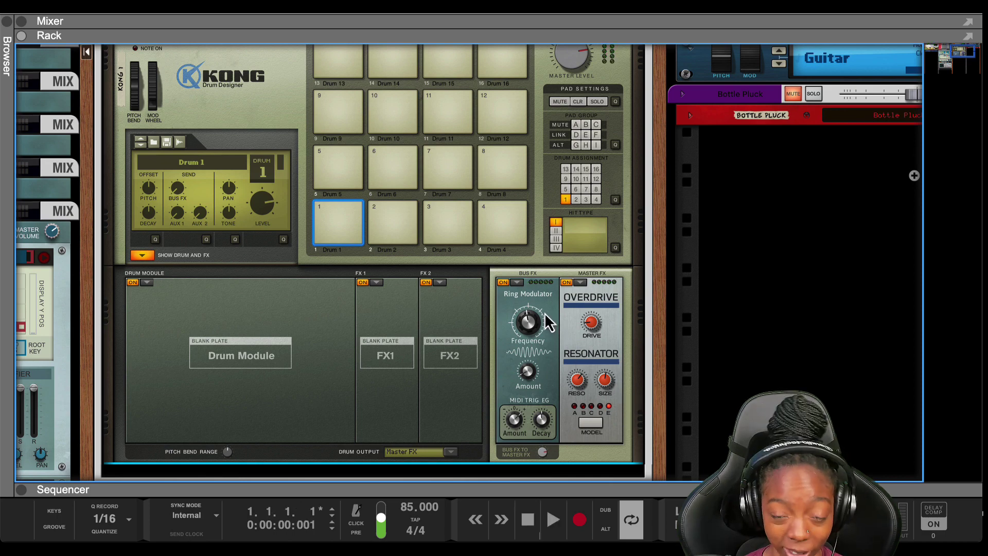
pyautogui.click(514, 282)
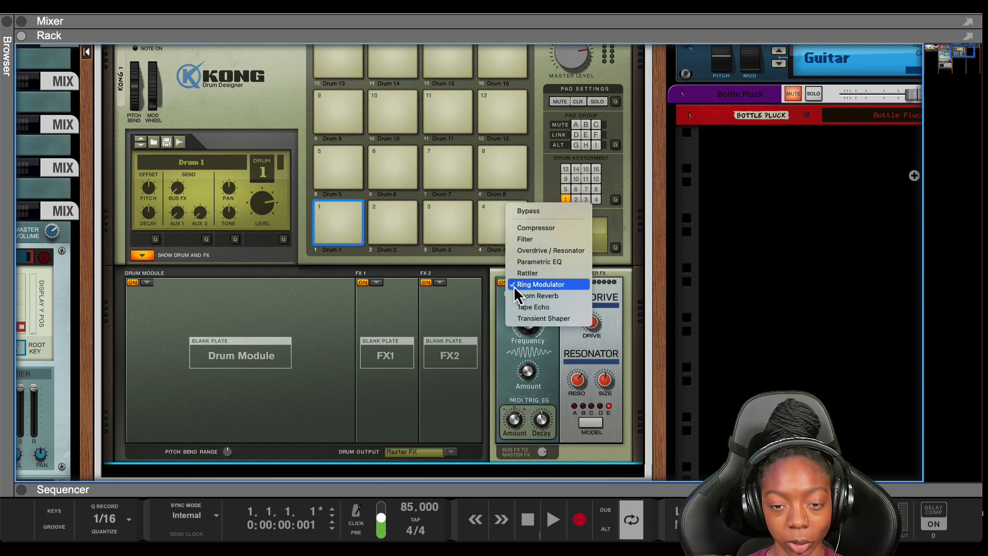
pyautogui.click(495, 310)
pyautogui.scroll(3, 497, 316)
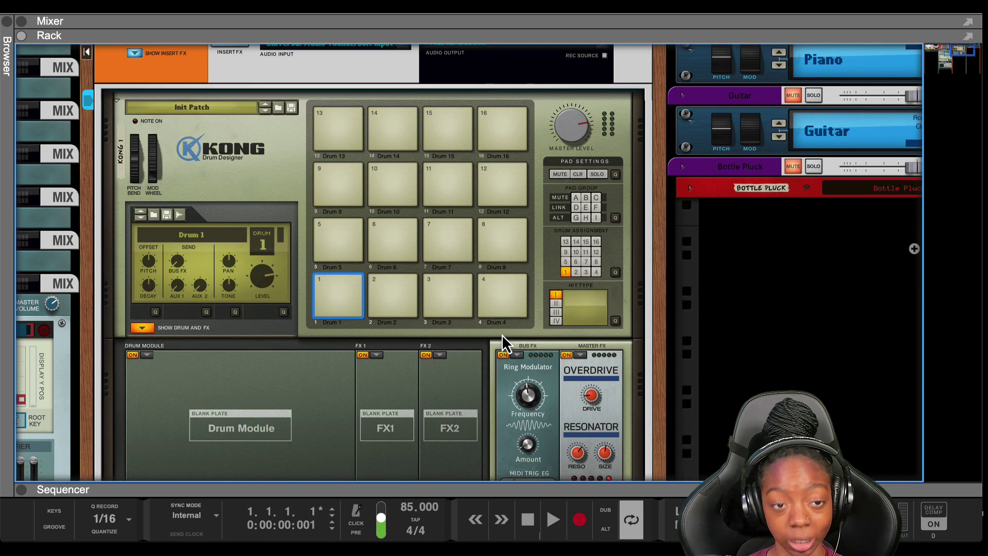
pyautogui.scroll(1, 502, 335)
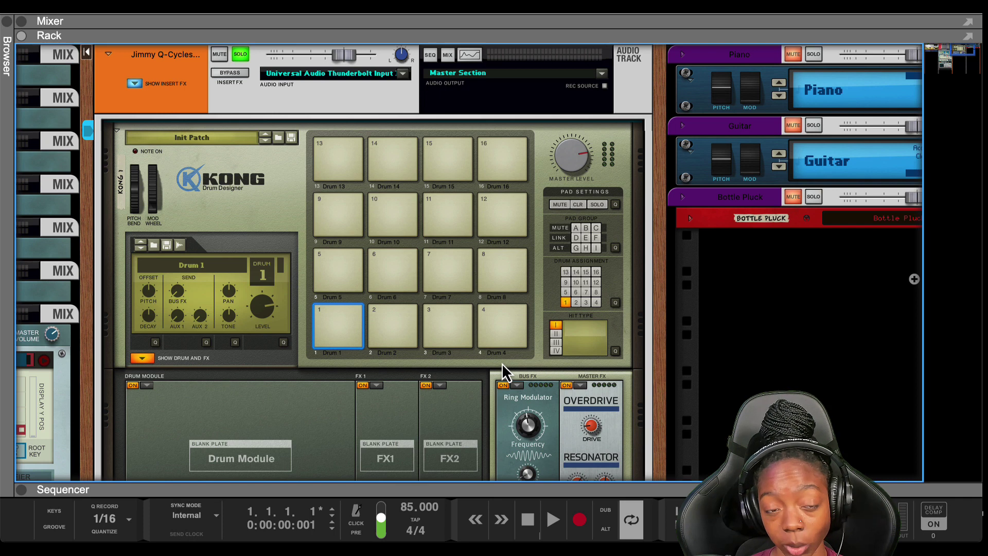